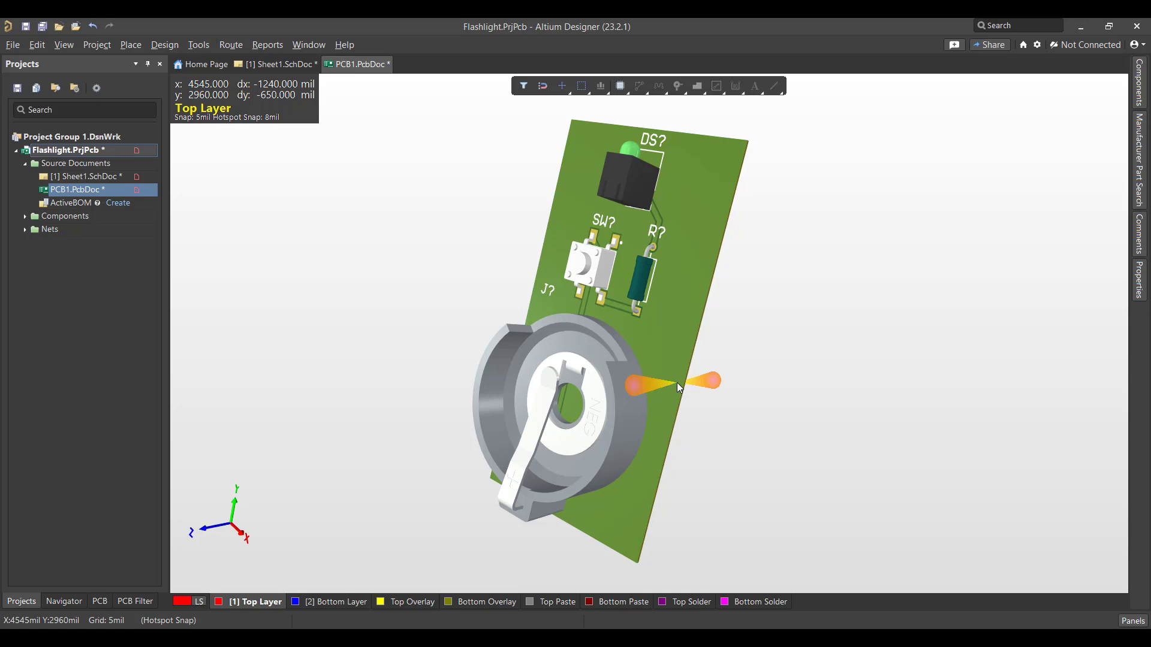
# Pan the 3D view of the Flashlight board up and to the left.
pyautogui.moveTo(617, 341); pyautogui.dragTo(747, 336, button='right')
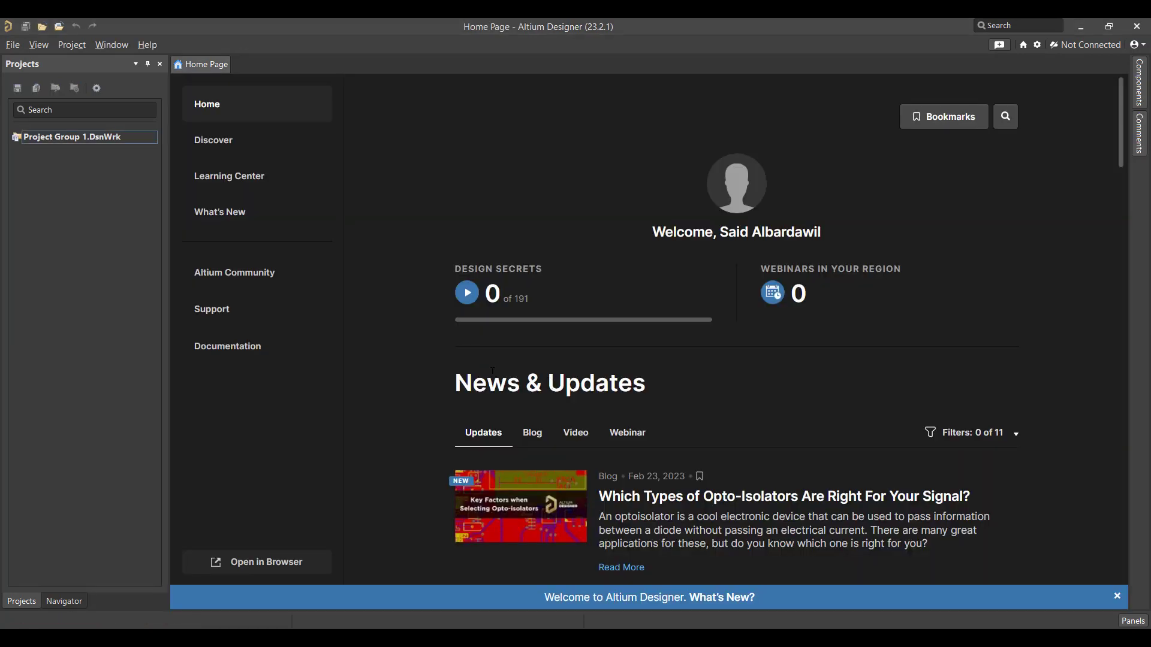
# Create an empty PCB project called 'Flashlight' stored under Desktop\NEW\5.
pyautogui.click(9, 43)
pyautogui.moveTo(24, 60)
pyautogui.click(231, 65)
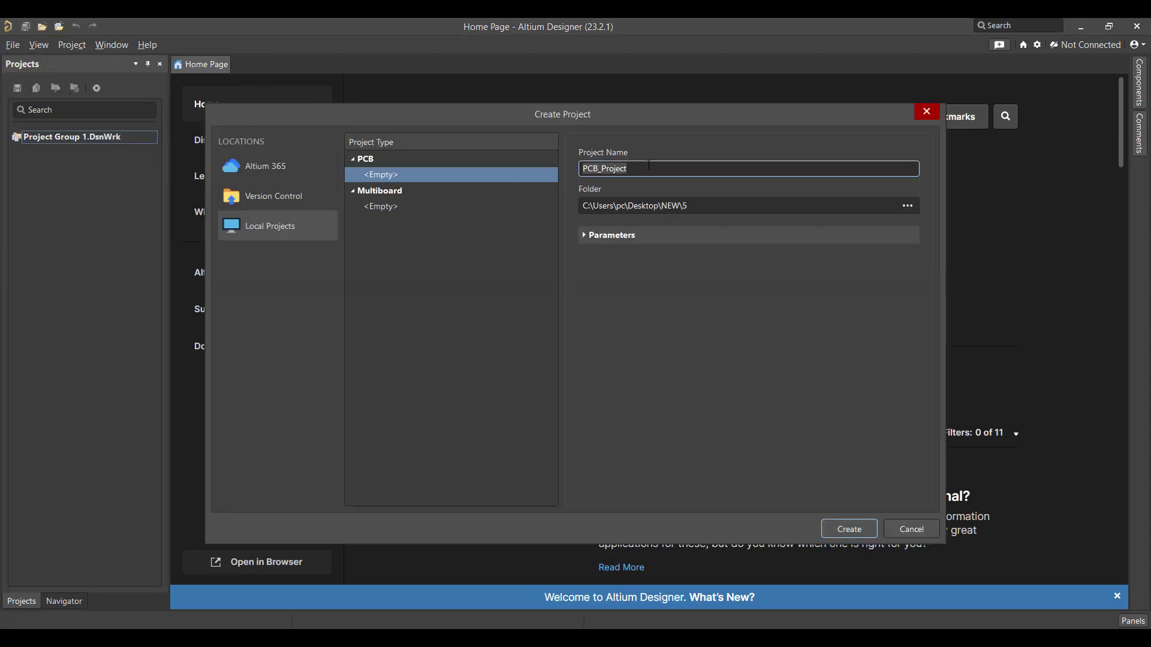
pyautogui.press('BackSpace')
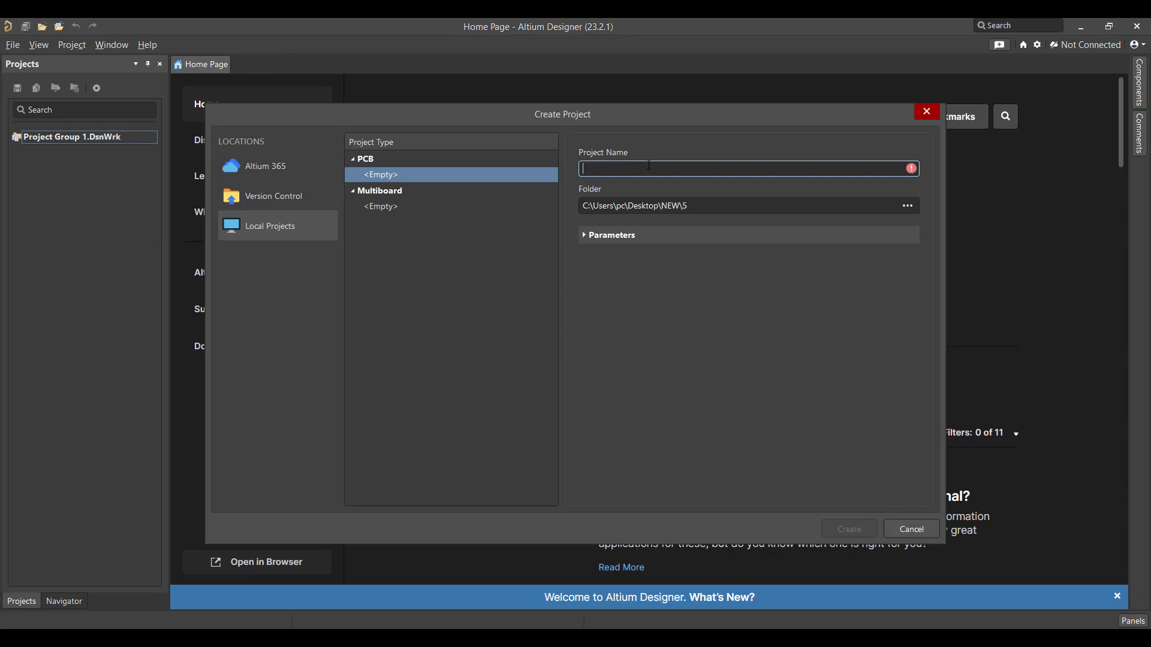
pyautogui.write('Flashlight')
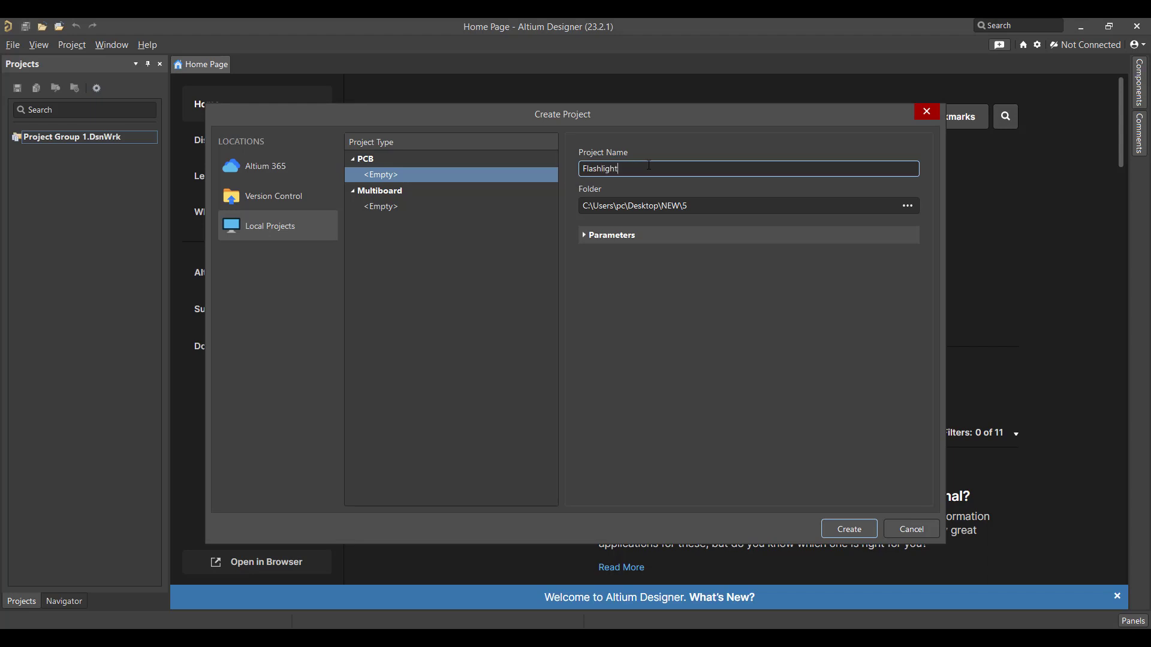
pyautogui.click(908, 207)
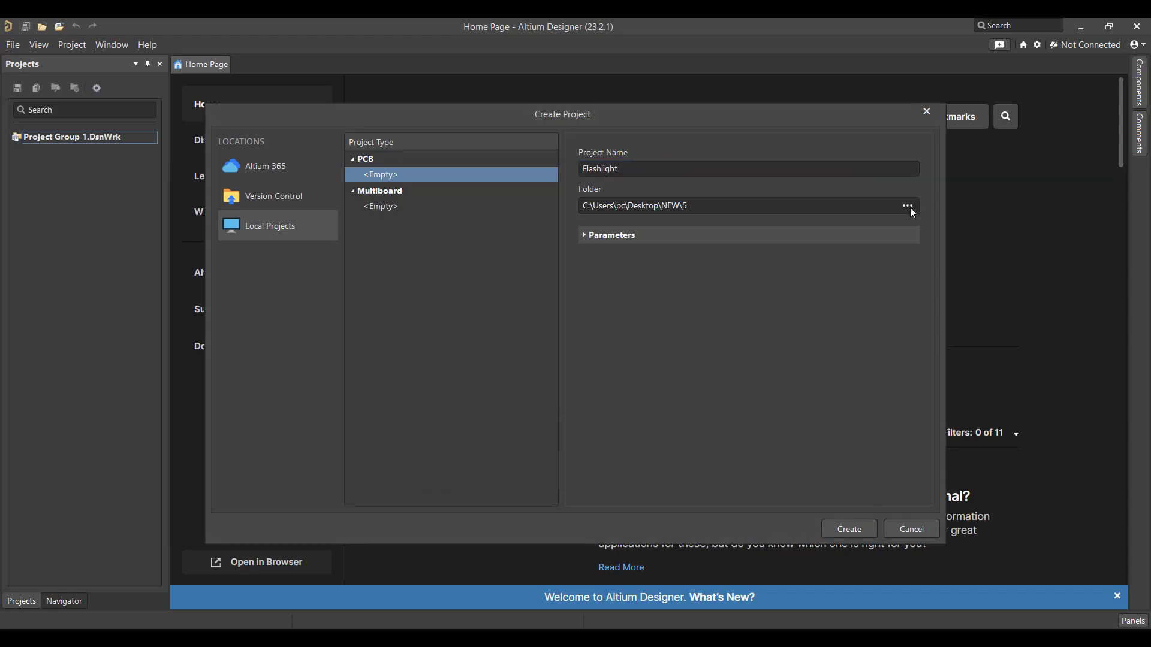
pyautogui.click(792, 476)
pyautogui.click(849, 529)
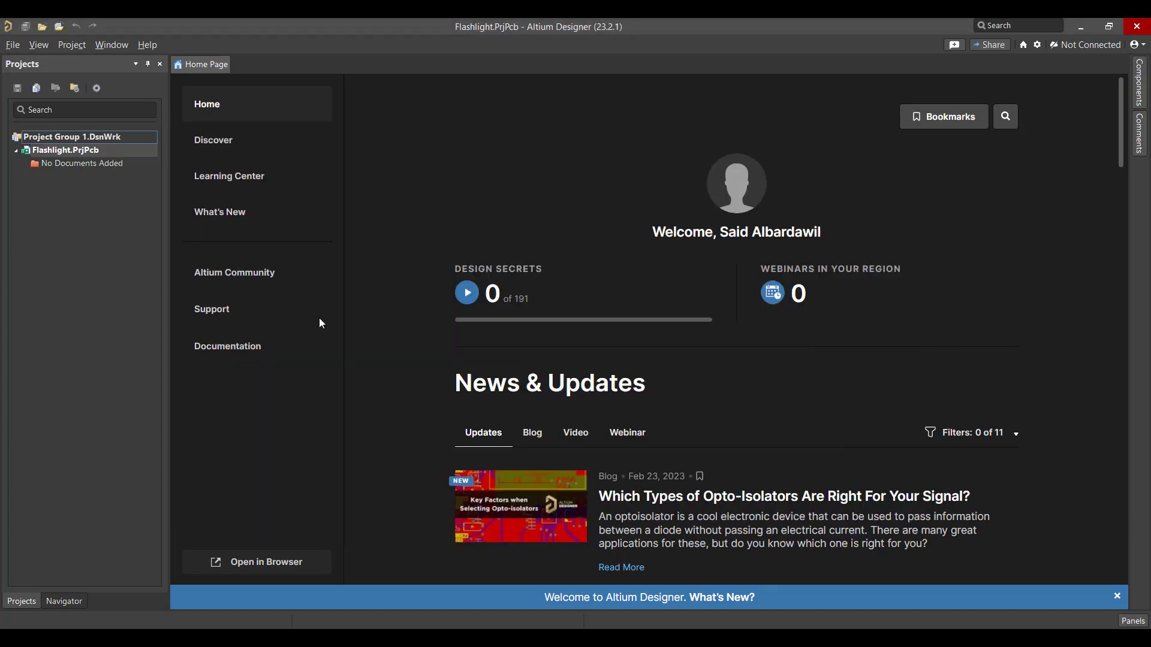
# Add a new schematic sheet and PCB document to the Flashlight project.
pyautogui.rightClick(73, 152)
pyautogui.moveTo(120, 177)
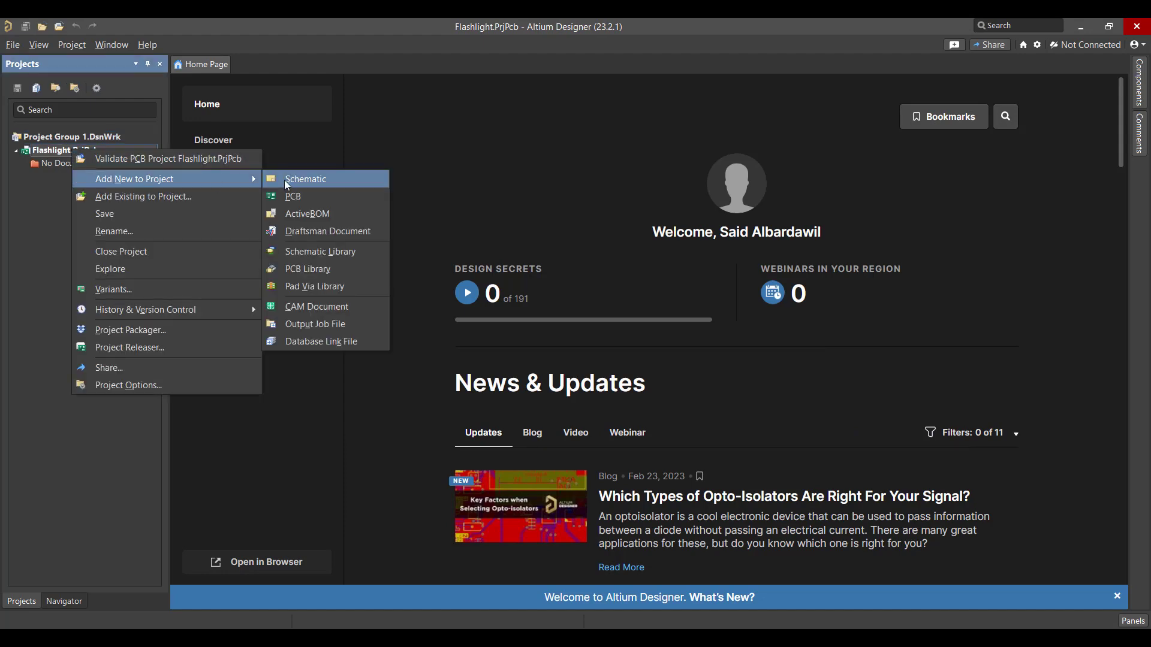
pyautogui.click(311, 177)
pyautogui.rightClick(74, 159)
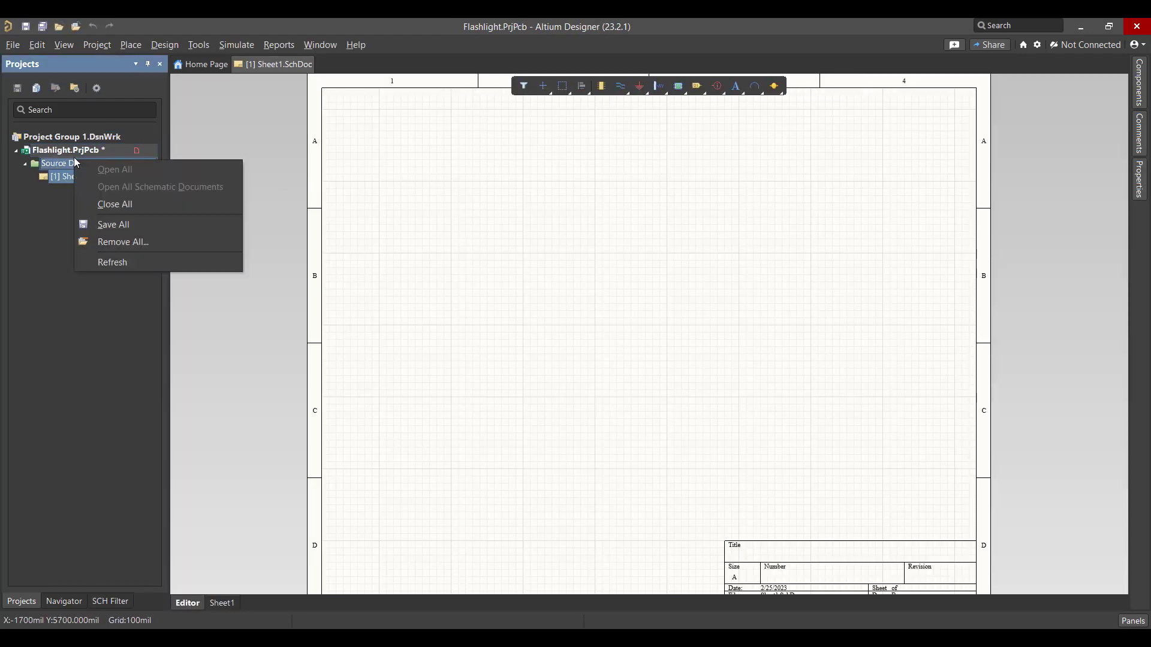
pyautogui.click(74, 151)
pyautogui.rightClick(74, 149)
pyautogui.moveTo(254, 178)
pyautogui.press('Escape')
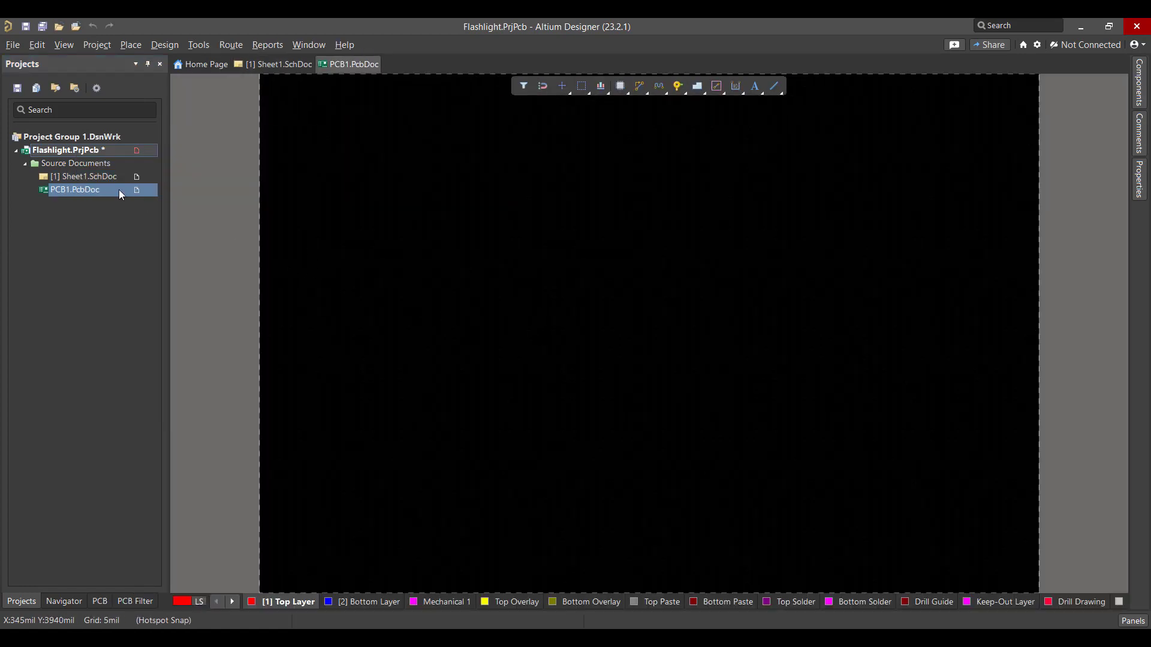
# Save Sheet1.SchDoc and PCB1.PcbDoc into the Flashlight folder and return to Sheet1.
pyautogui.rightClick(92, 174)
pyautogui.click(127, 207)
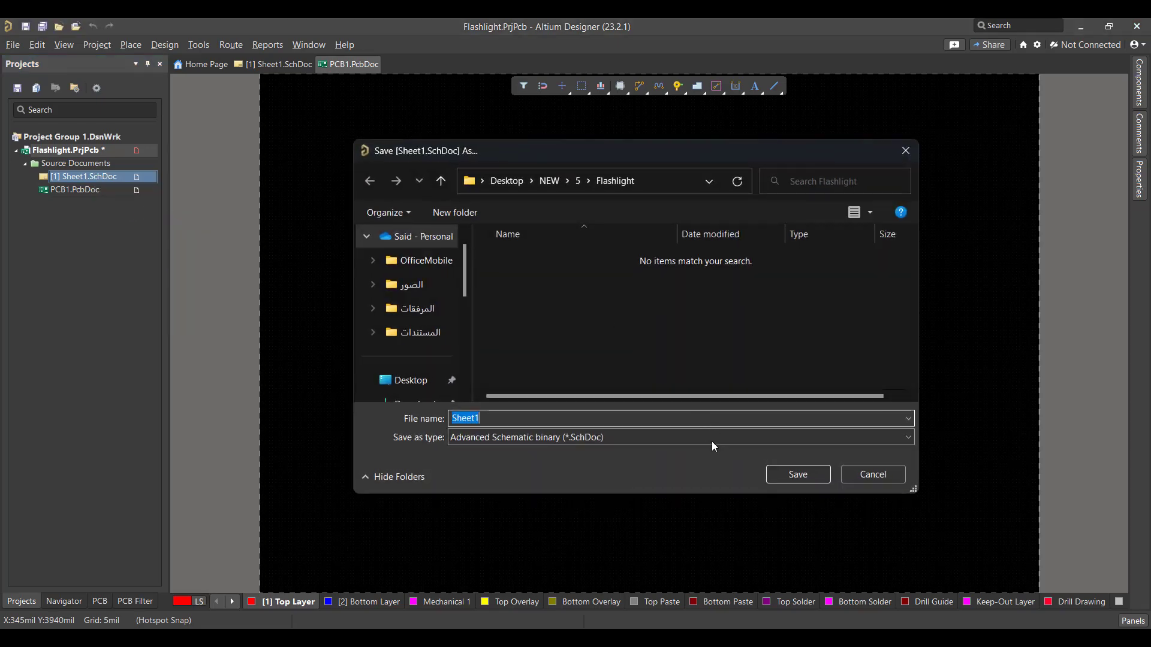
pyautogui.click(815, 474)
pyautogui.rightClick(87, 189)
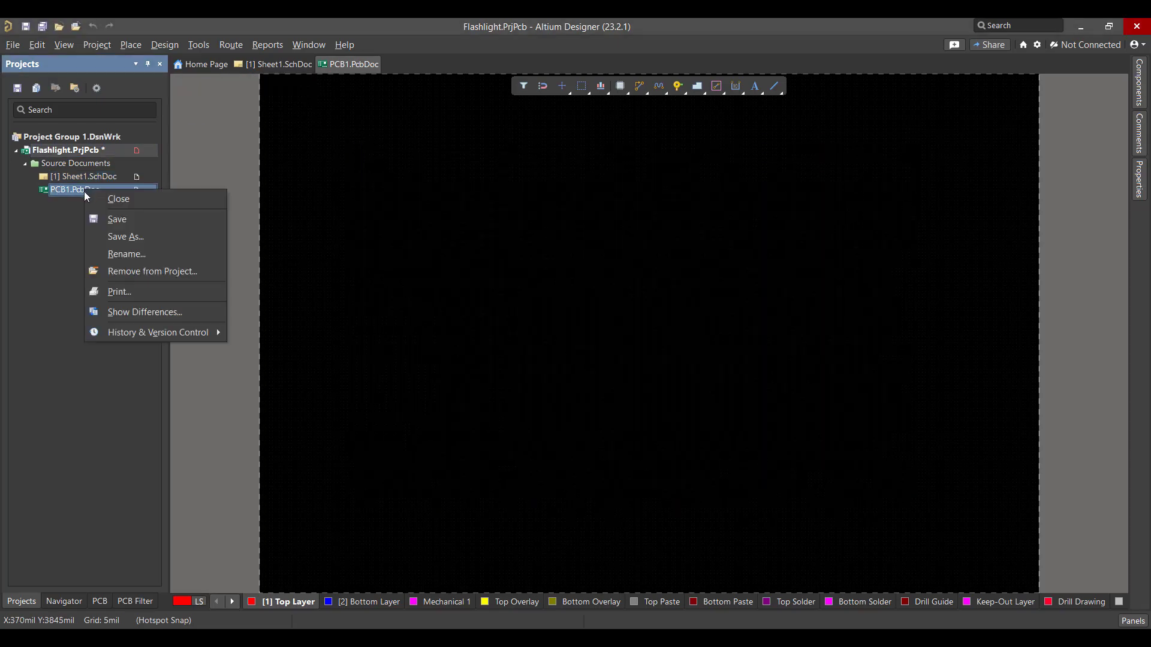
pyautogui.click(131, 218)
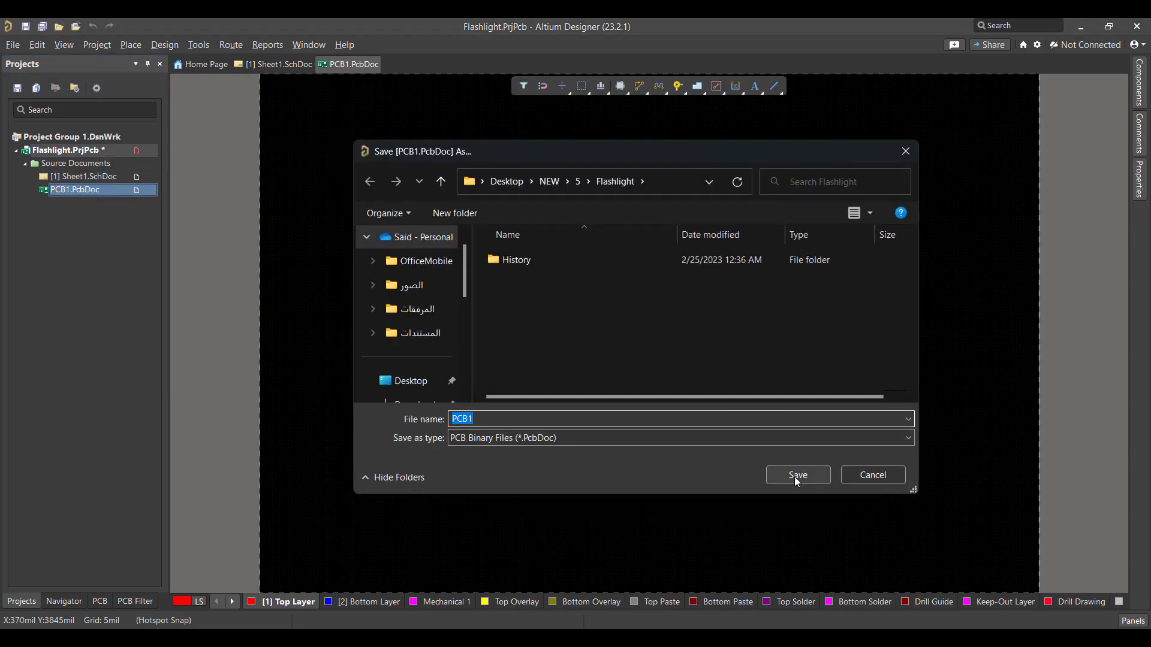
pyautogui.click(795, 480)
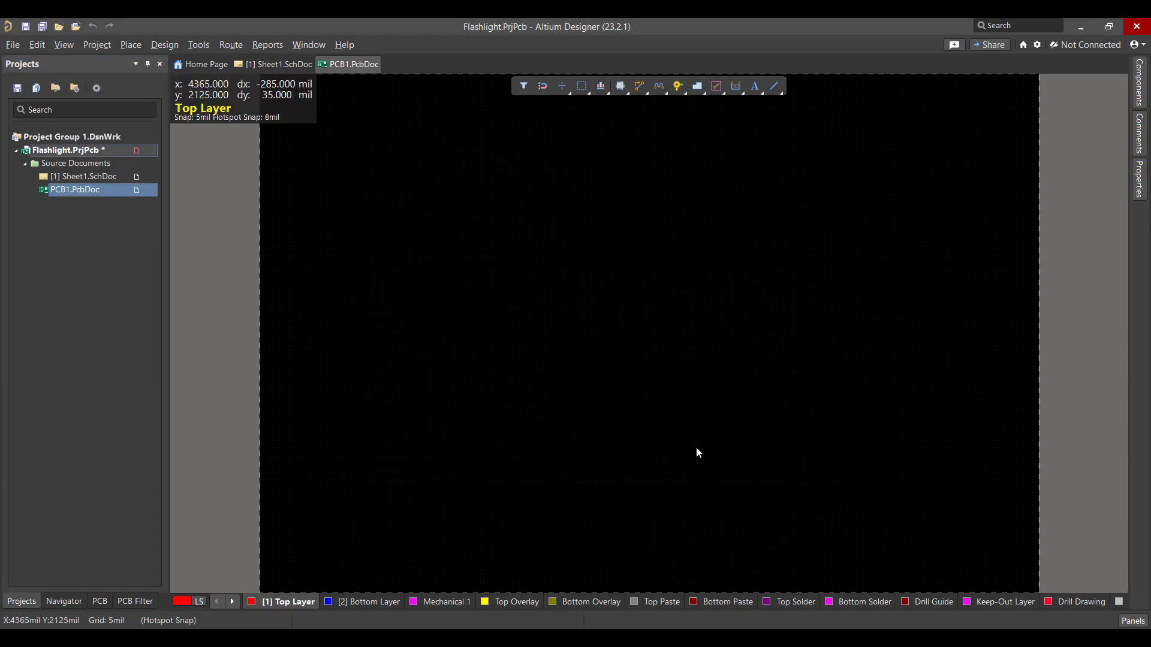
pyautogui.click(90, 176)
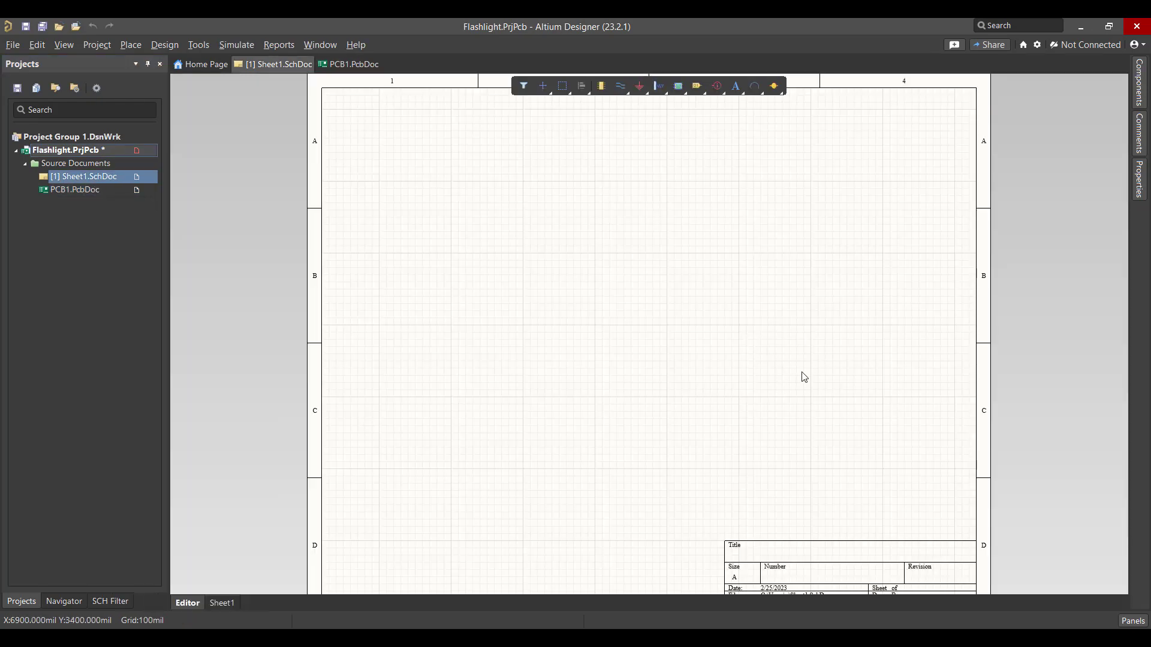
# Search Manufacturer Part Search for WP934CB/GD and place the Kingbright LED as DS? top-left.
pyautogui.click(1133, 621)
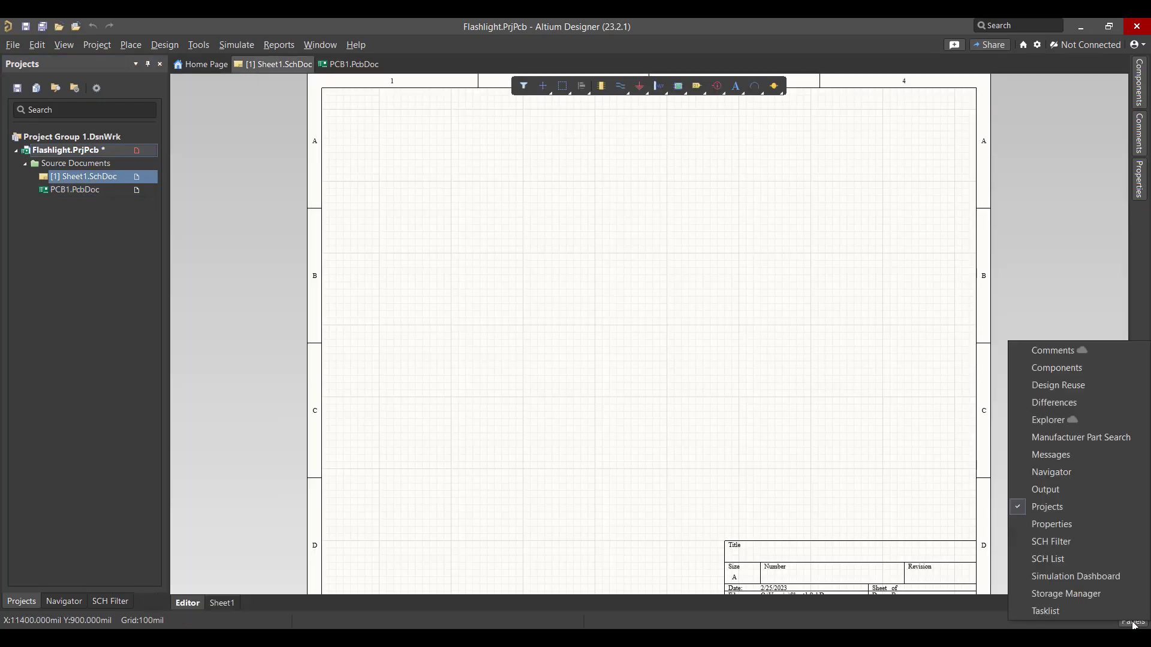
pyautogui.click(1095, 441)
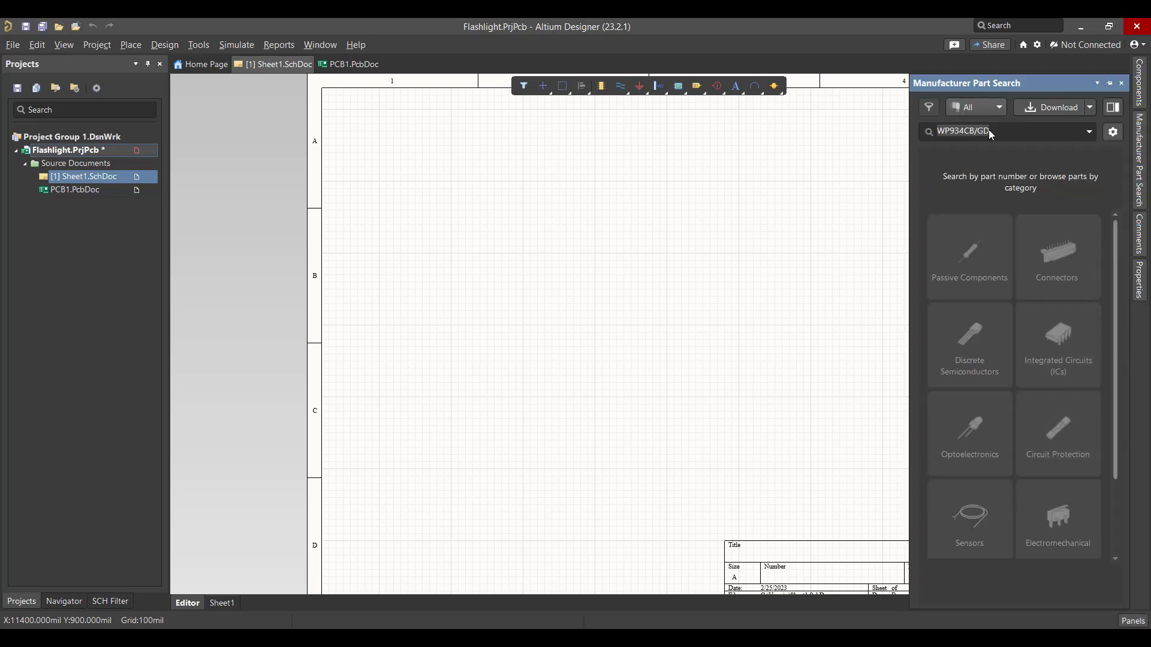
pyautogui.click(1013, 131)
pyautogui.press('Return')
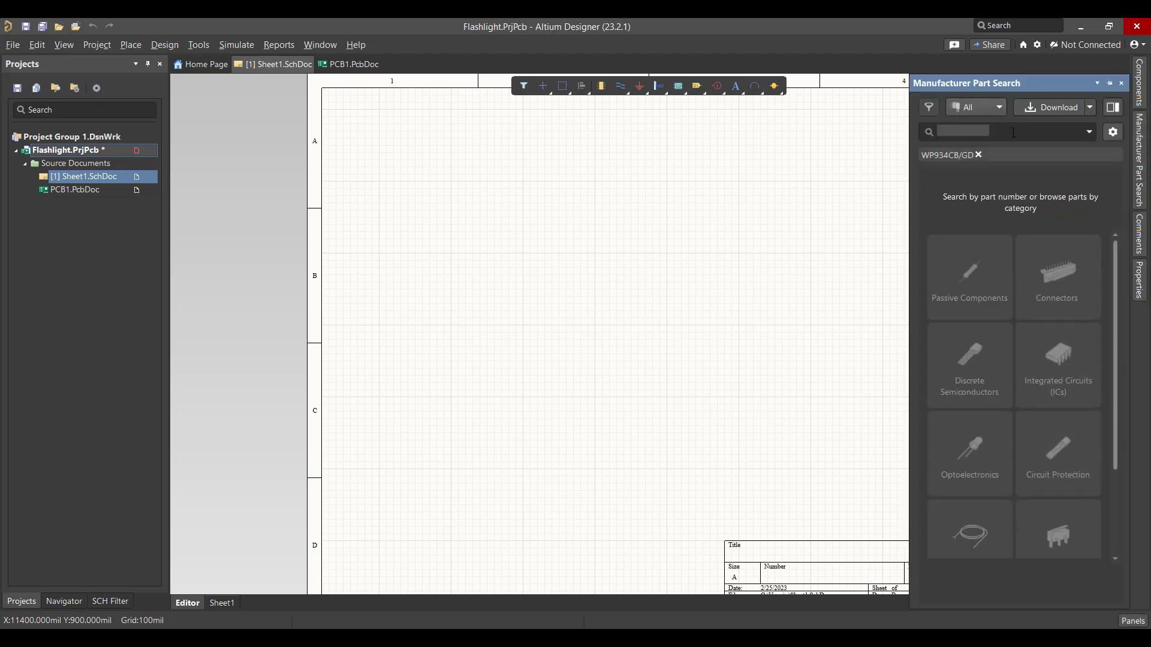
pyautogui.rightClick(998, 197)
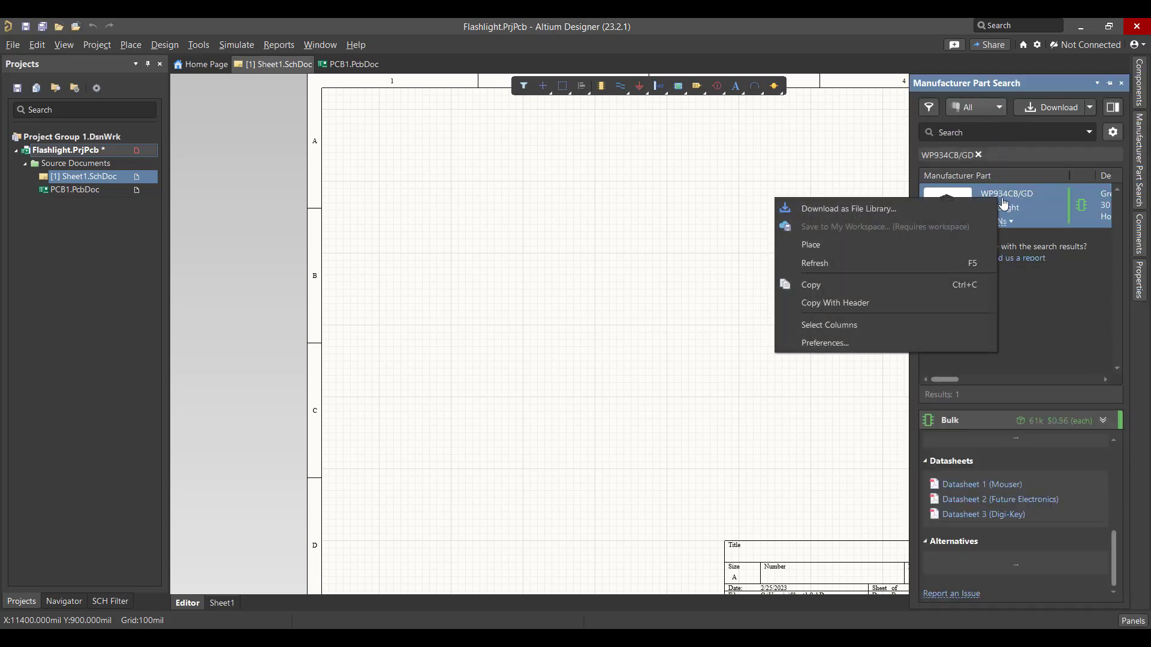
pyautogui.click(868, 245)
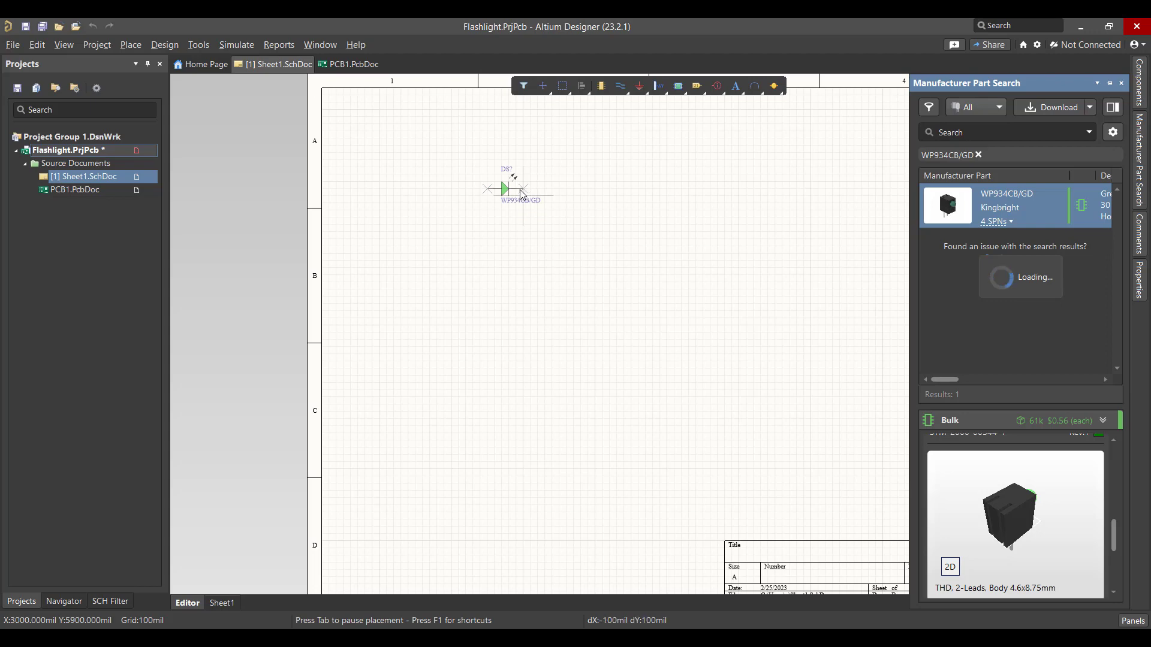
pyautogui.click(489, 189)
pyautogui.rightClick(524, 223)
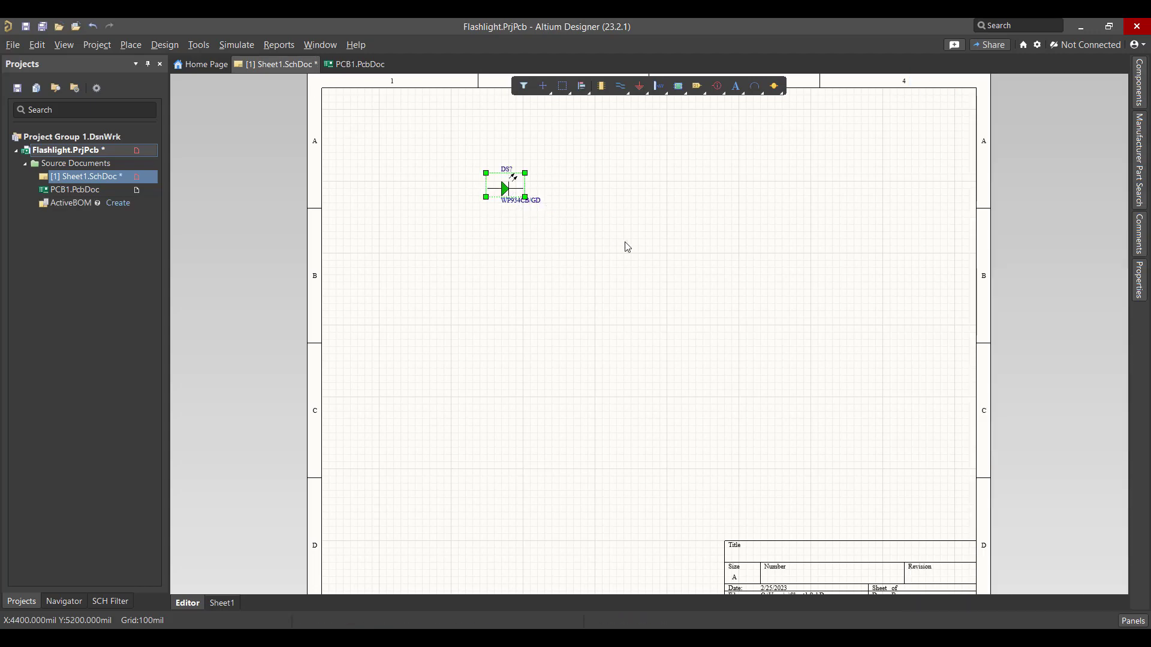
# Search 'Battery holder' and place the Keystone 1025-7 holder J? below-left of the LED.
pyautogui.click(1140, 184)
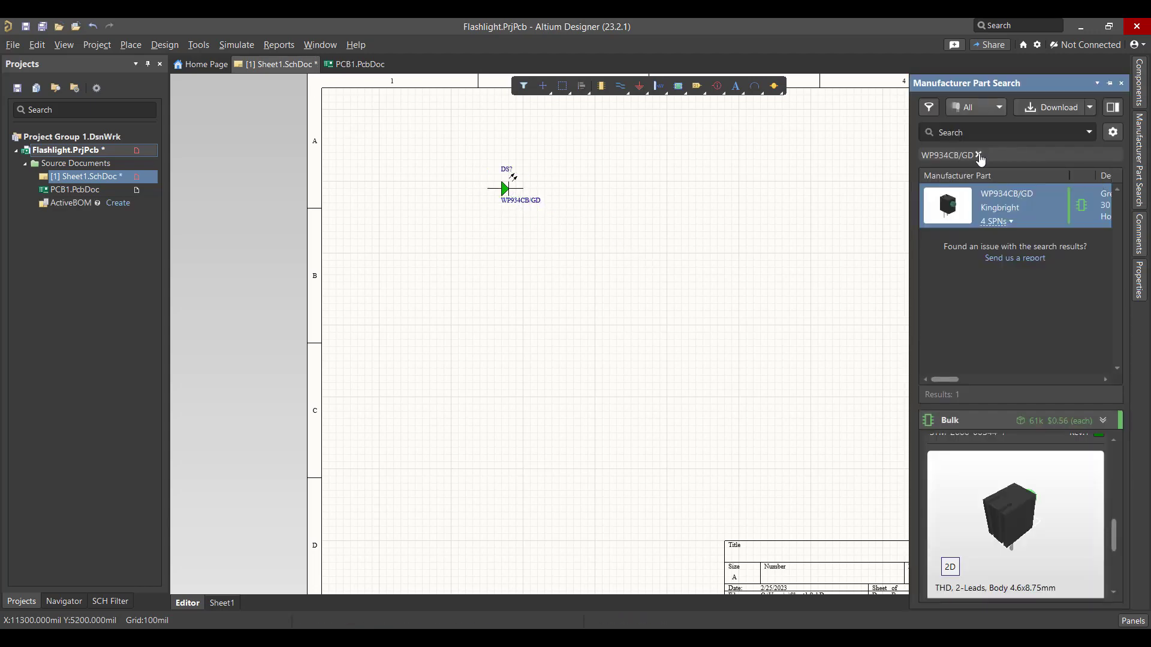
pyautogui.click(979, 155)
pyautogui.write('B')
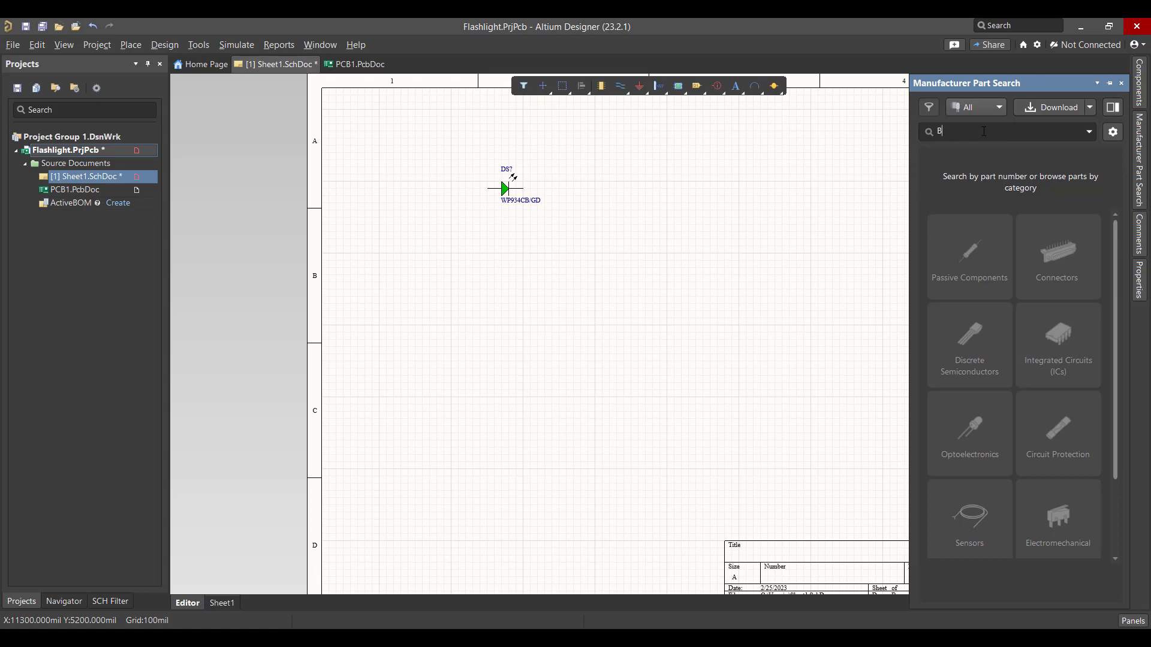
pyautogui.write('atter')
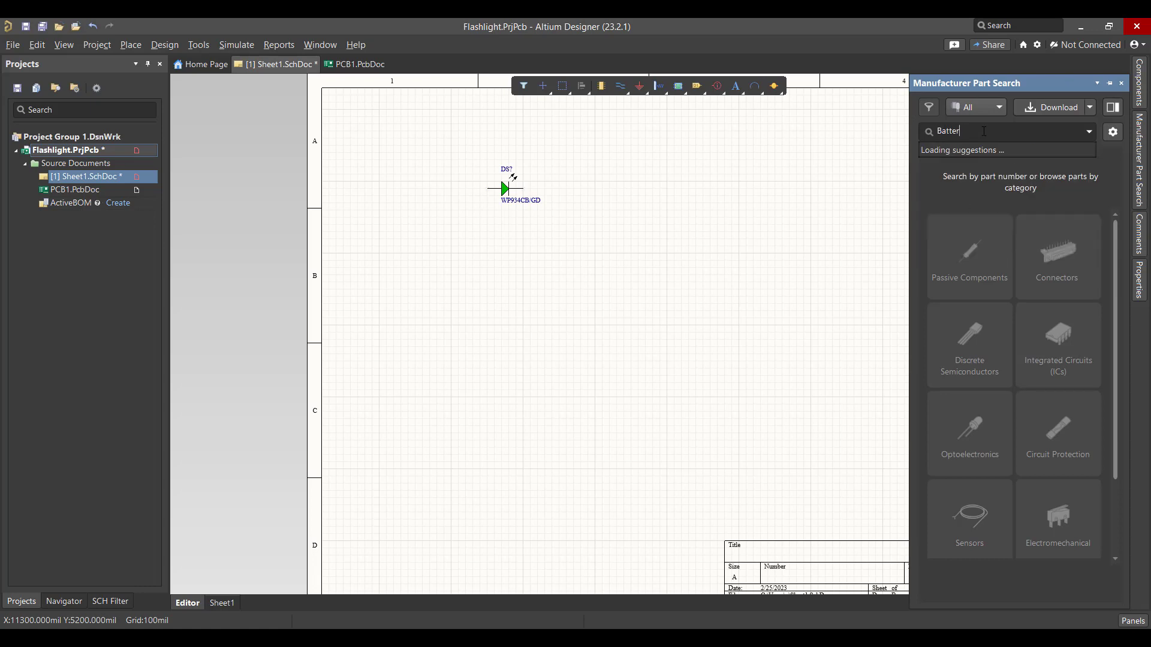
pyautogui.write('y hol')
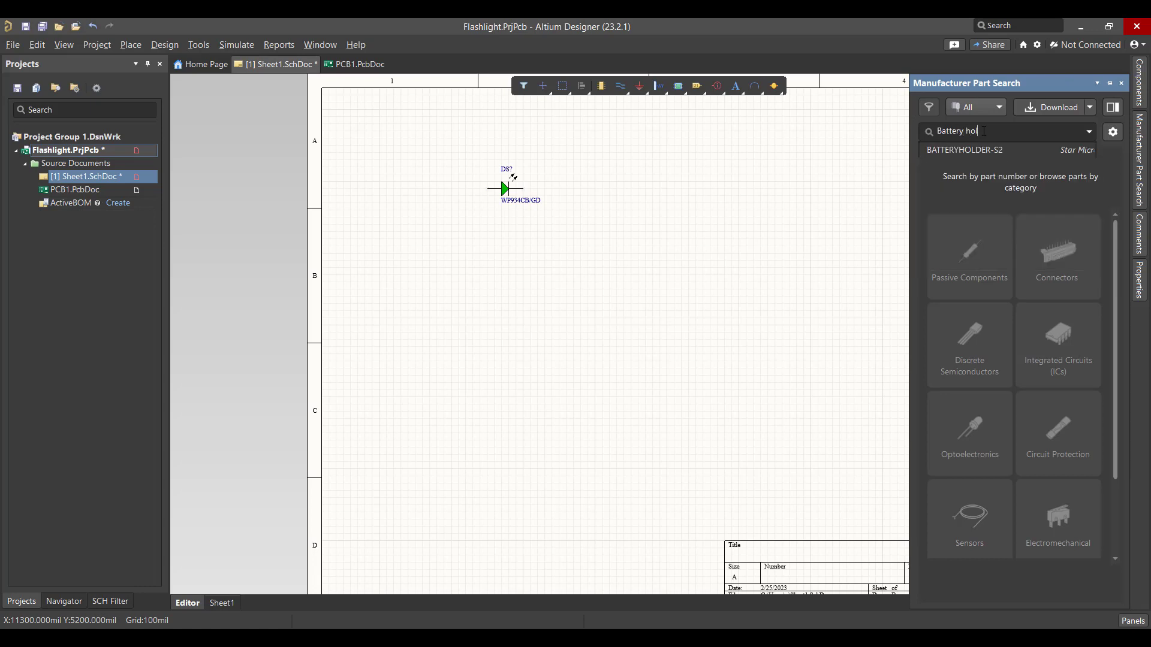
pyautogui.write('der')
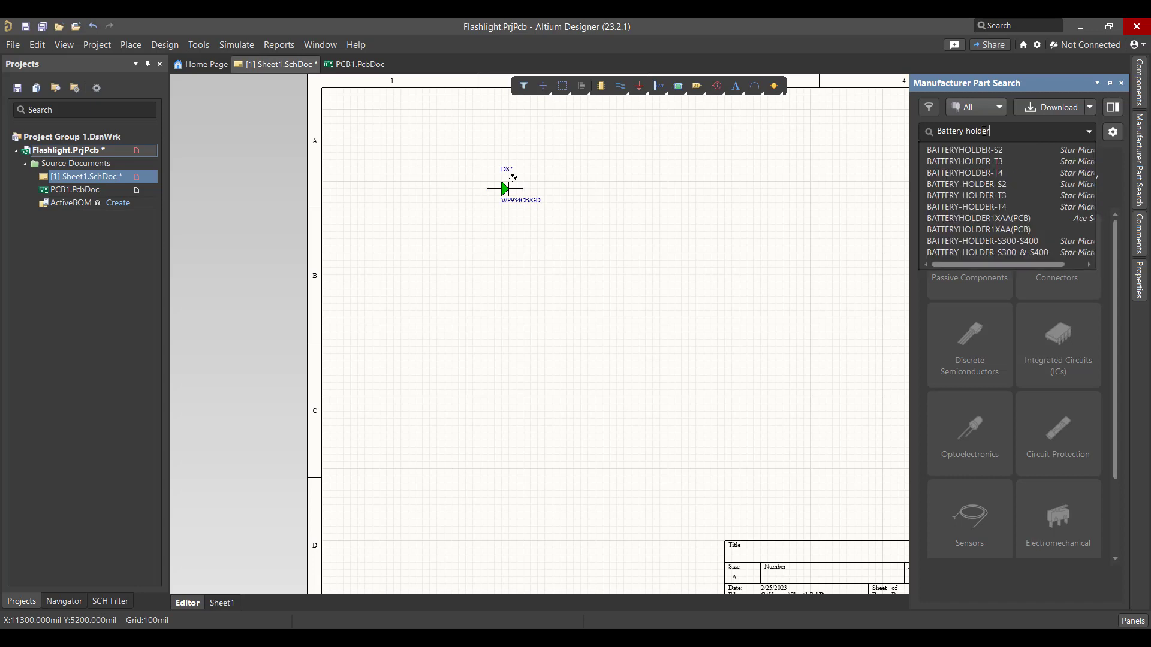
pyautogui.press('Return')
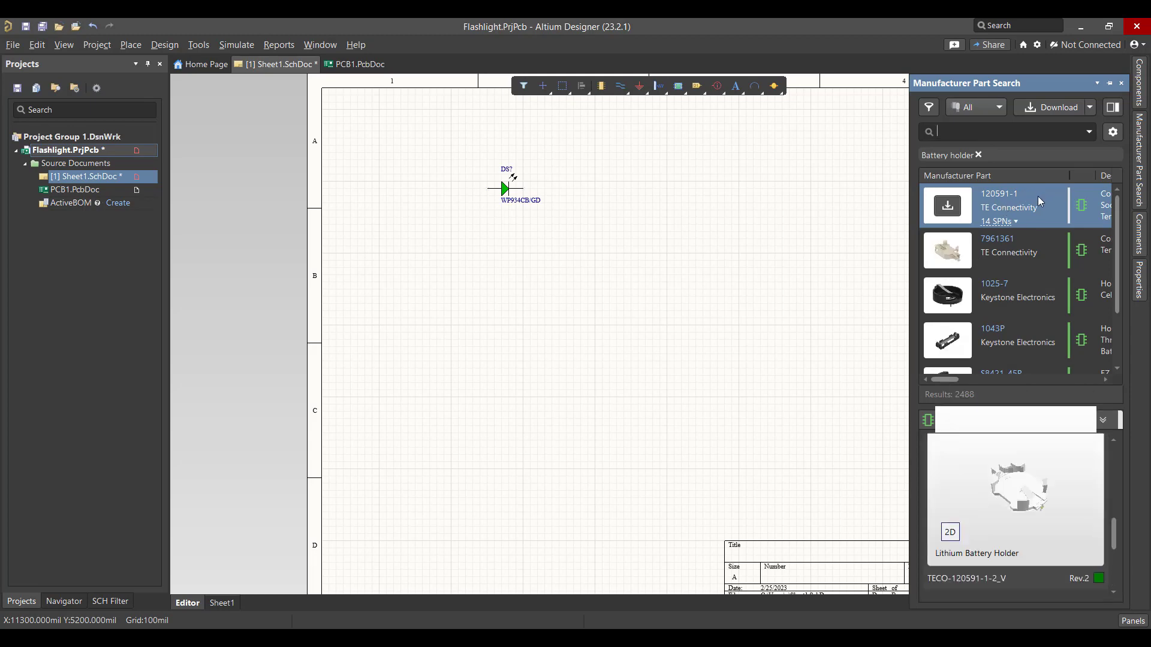
pyautogui.rightClick(1006, 294)
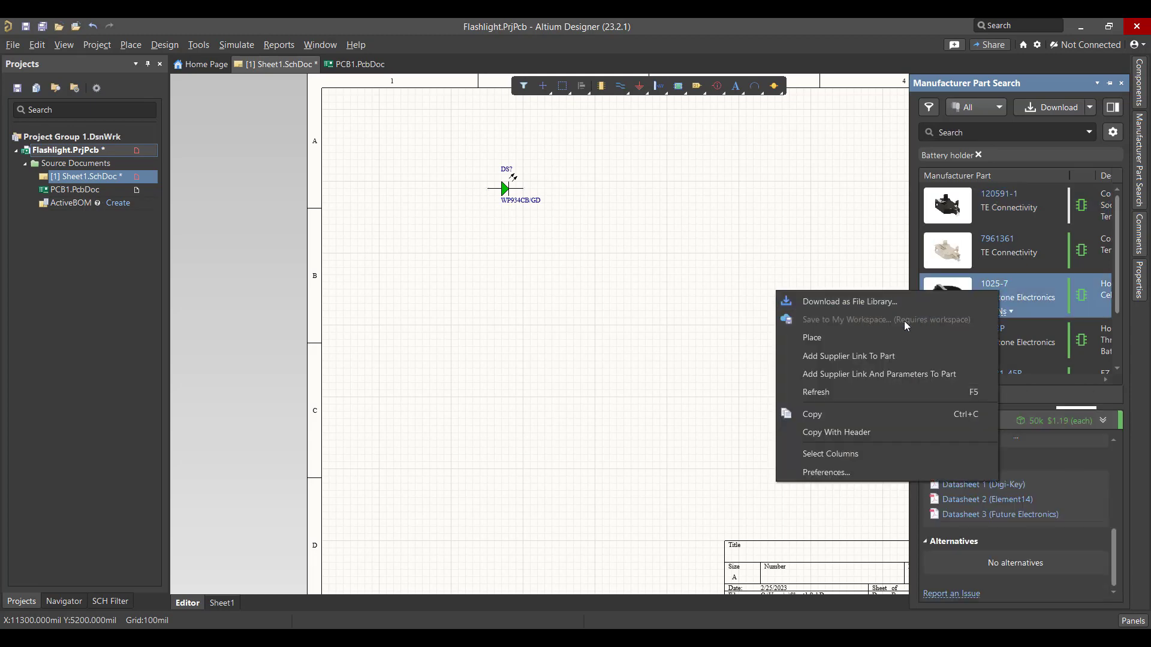
pyautogui.click(881, 336)
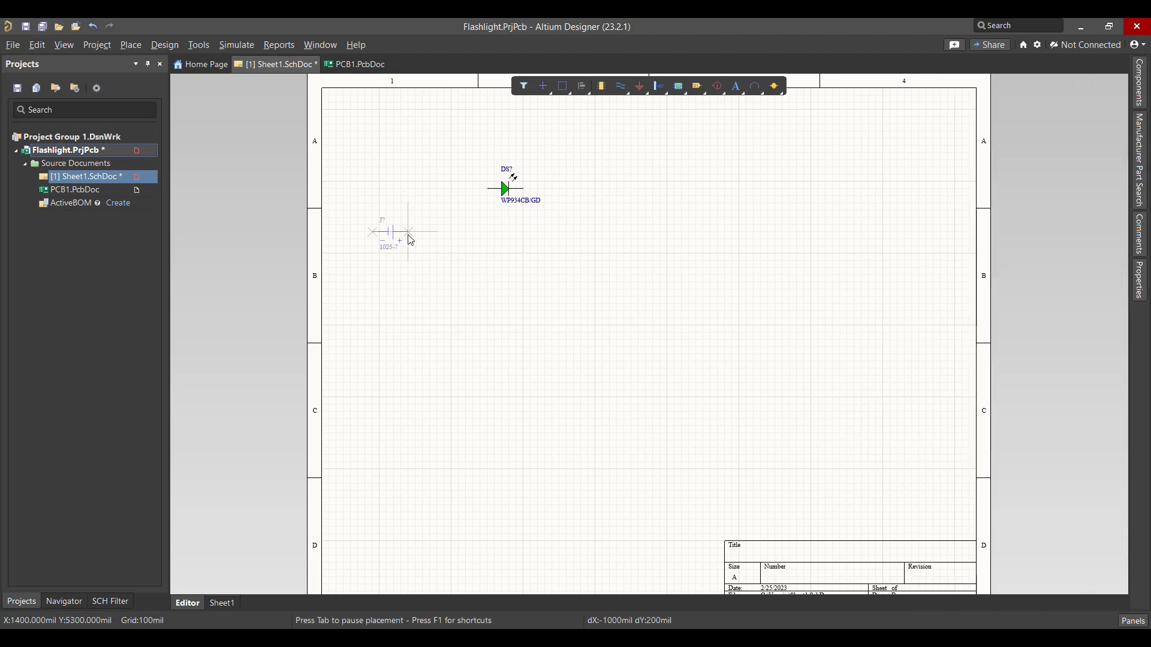
pyautogui.click(416, 239)
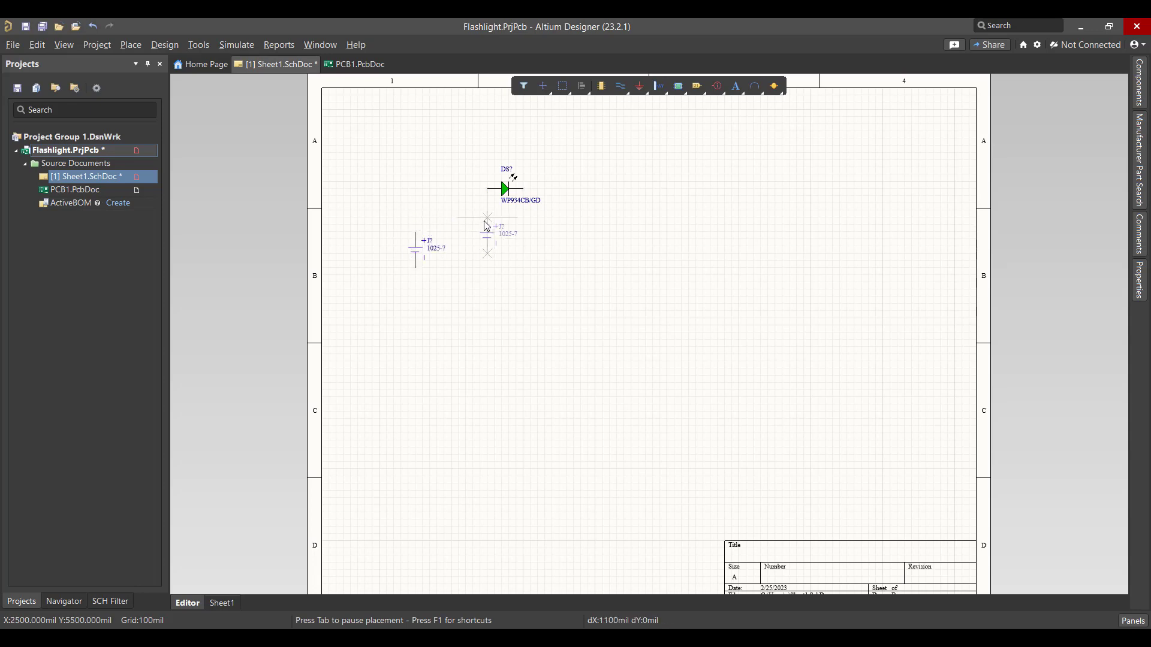
pyautogui.press('Escape')
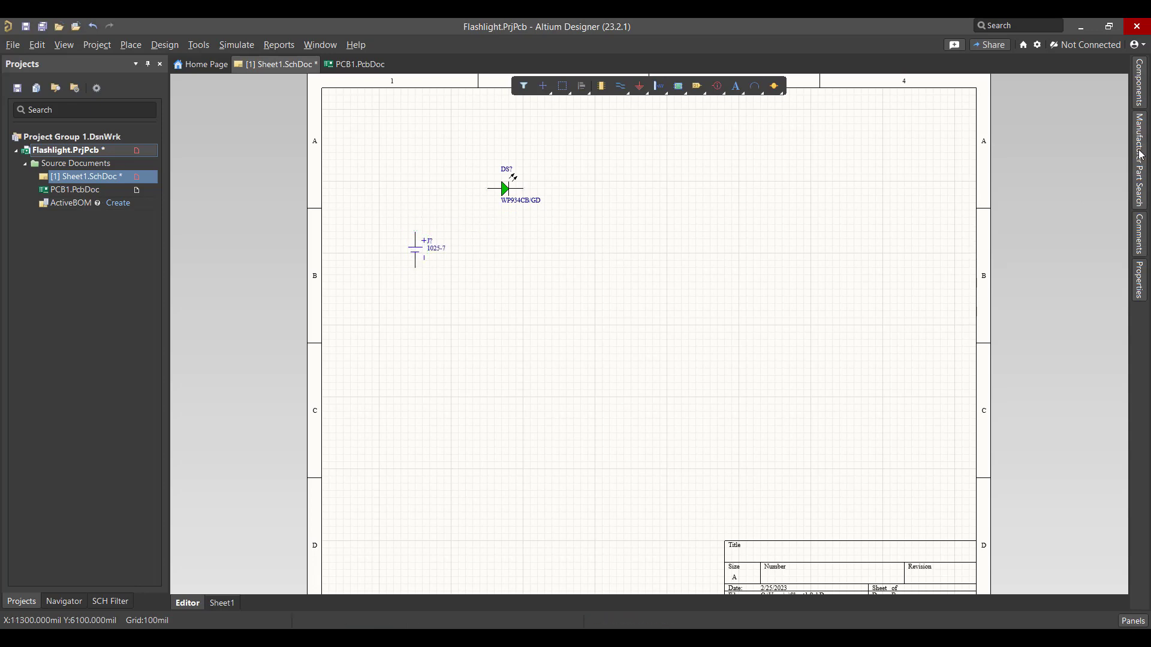
pyautogui.moveTo(1140, 159)
pyautogui.click(979, 156)
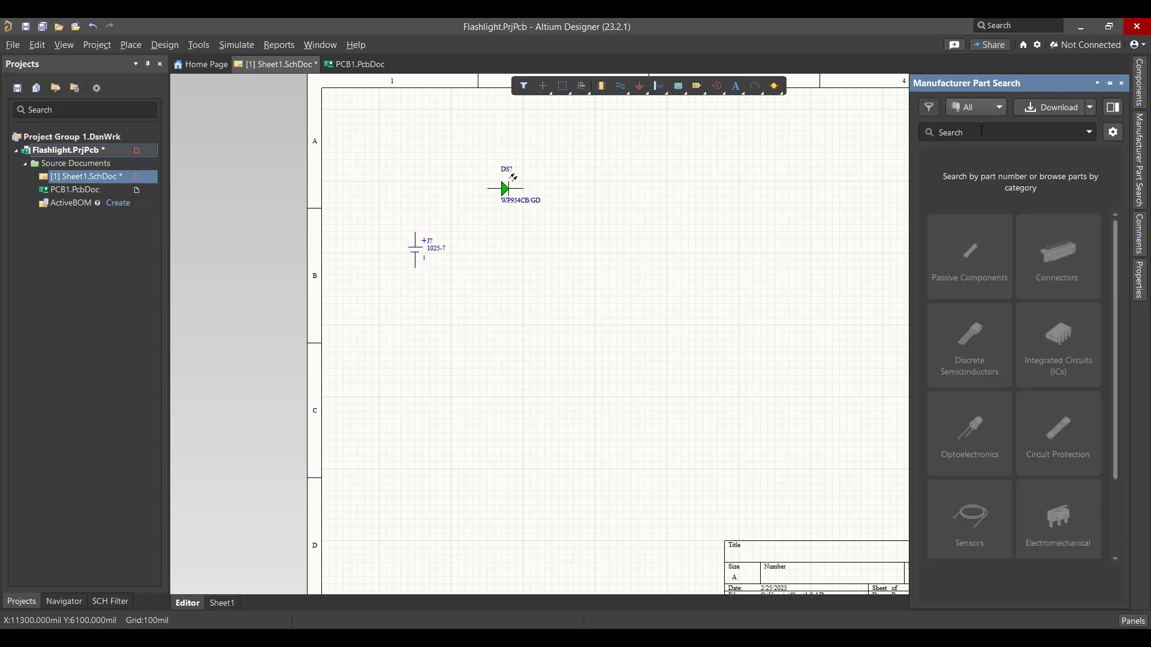
pyautogui.press('Return')
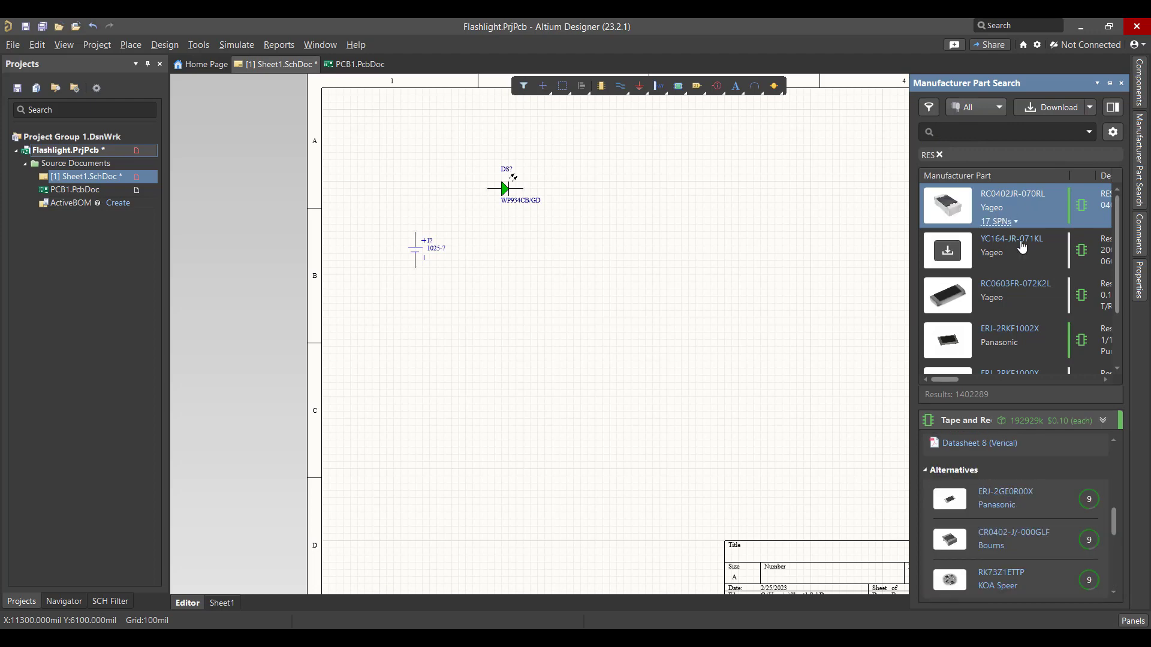
pyautogui.click(928, 108)
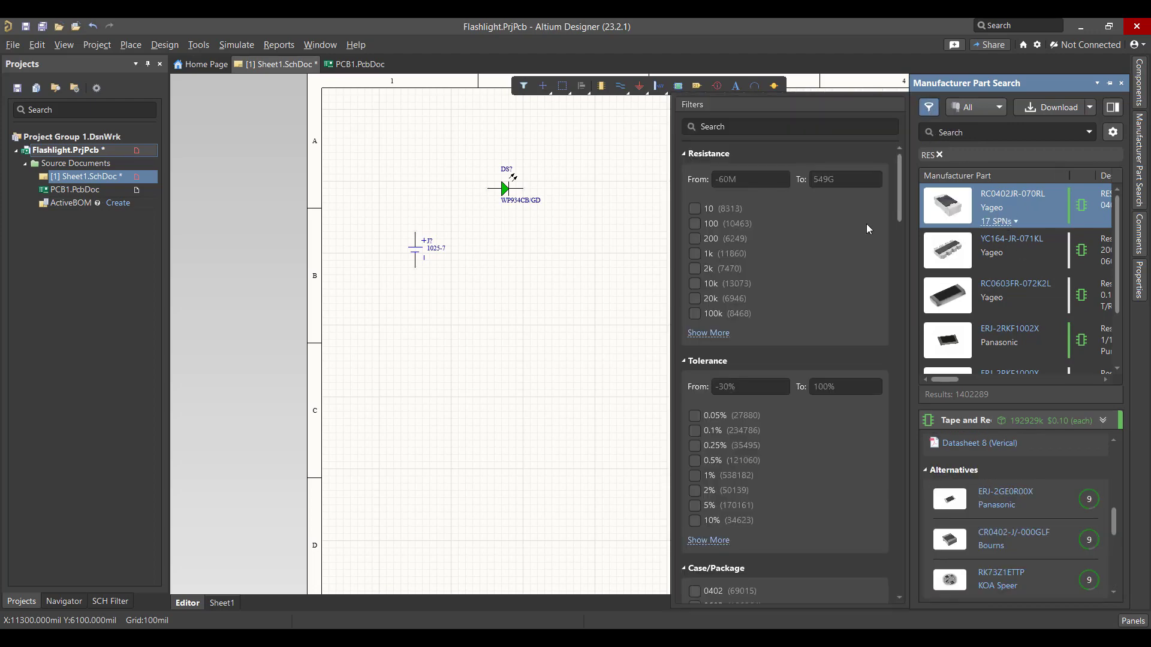
pyautogui.scroll(-15, 866, 224)
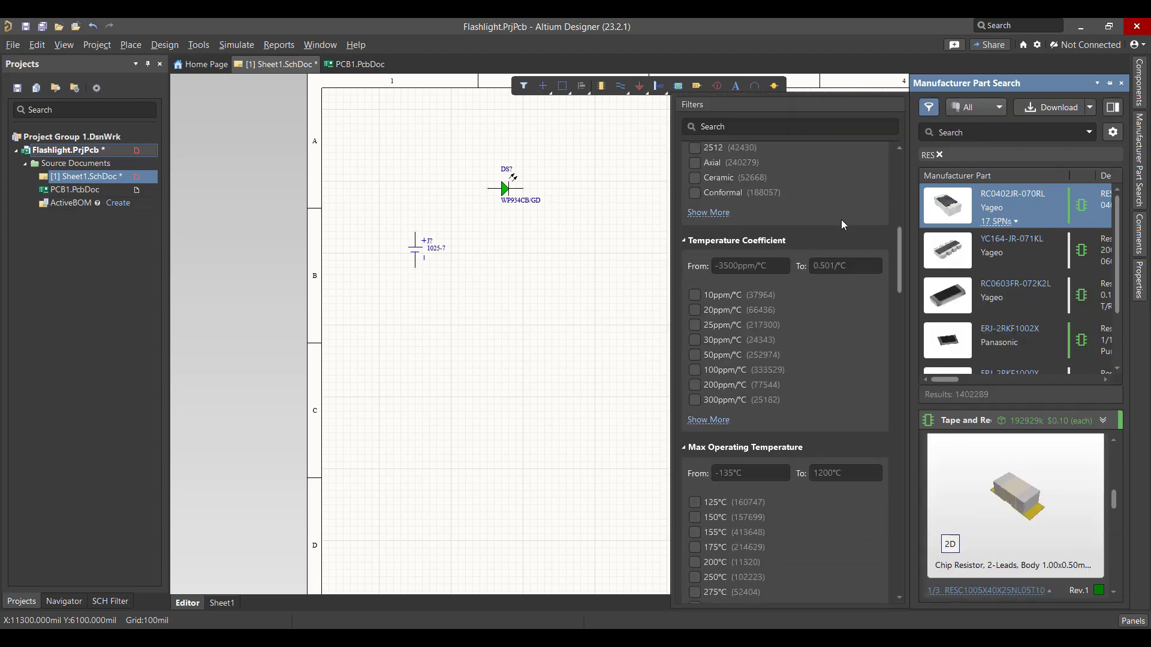
pyautogui.scroll(3, 806, 190)
pyautogui.click(694, 234)
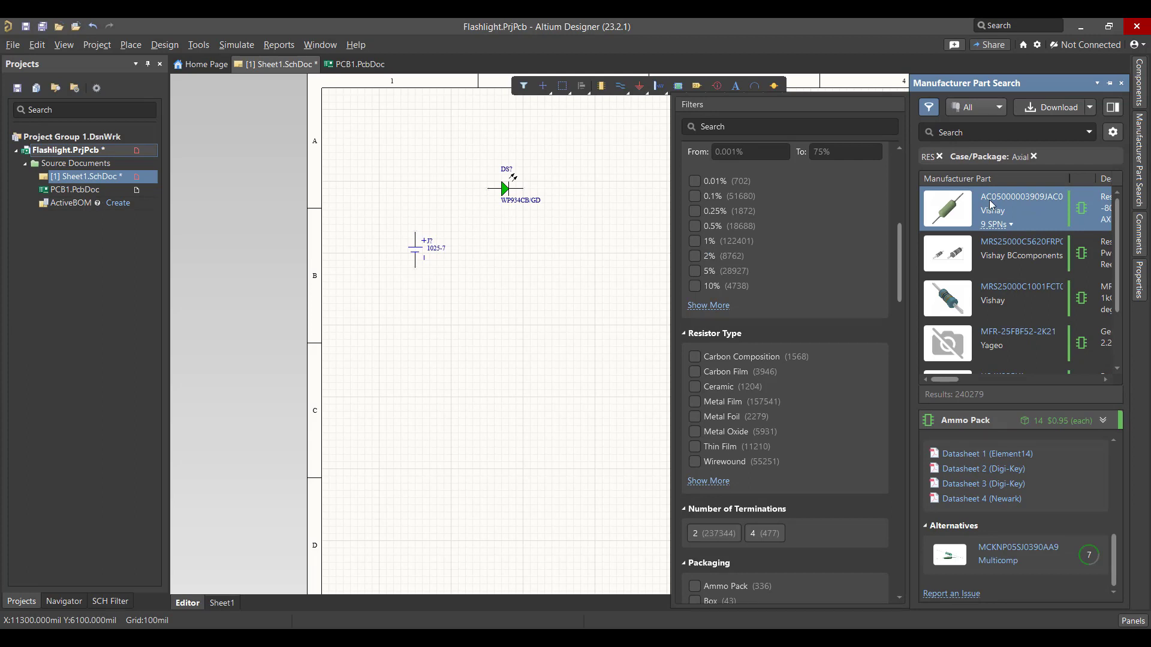
pyautogui.rightClick(990, 203)
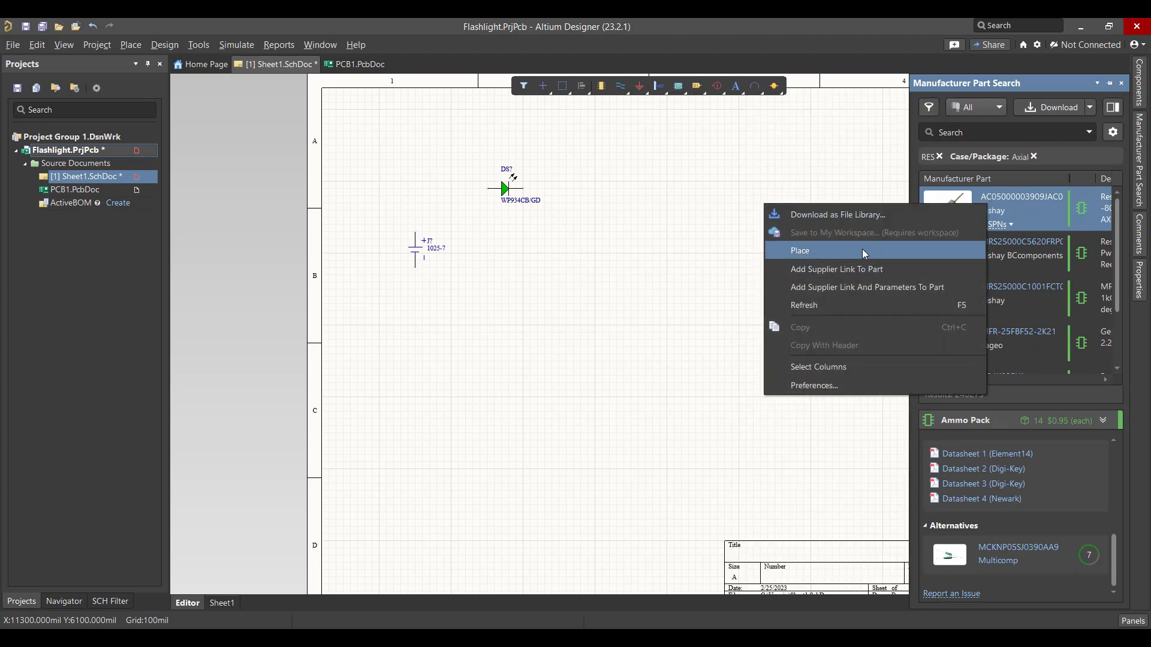
pyautogui.click(831, 250)
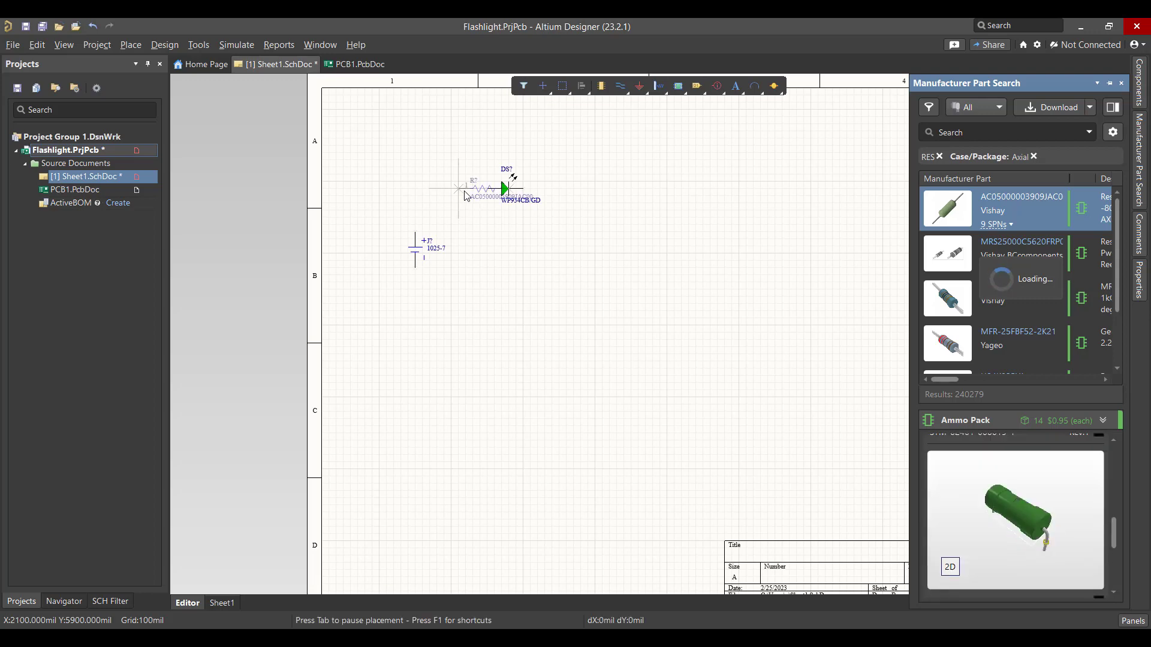
pyautogui.click(433, 196)
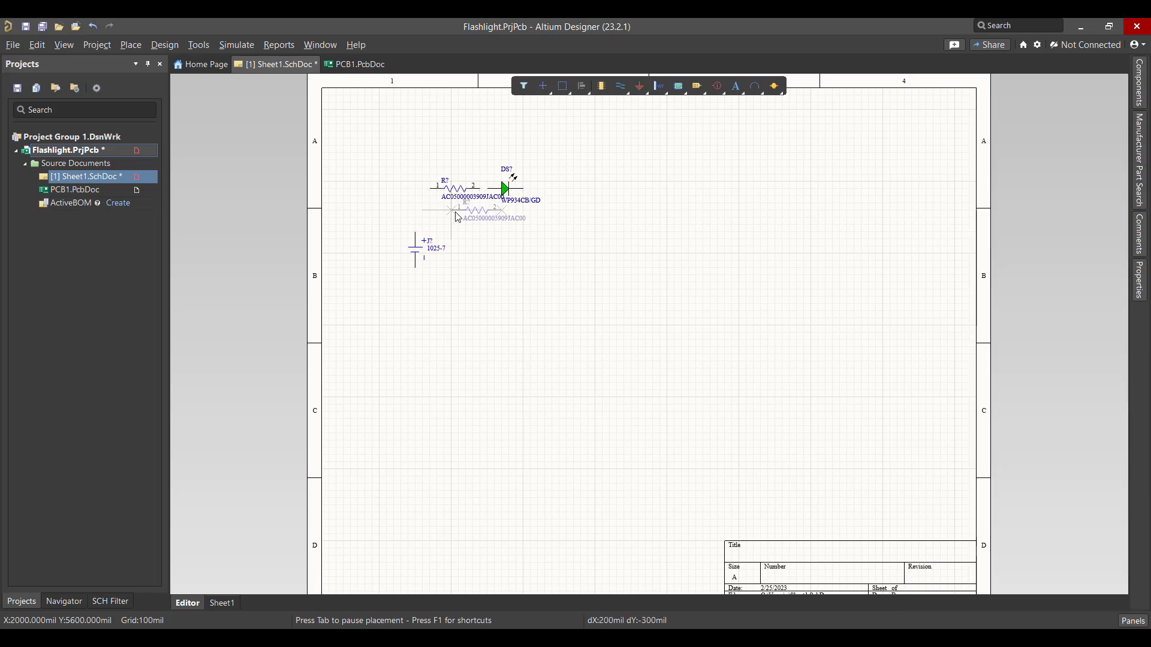
pyautogui.click(560, 234)
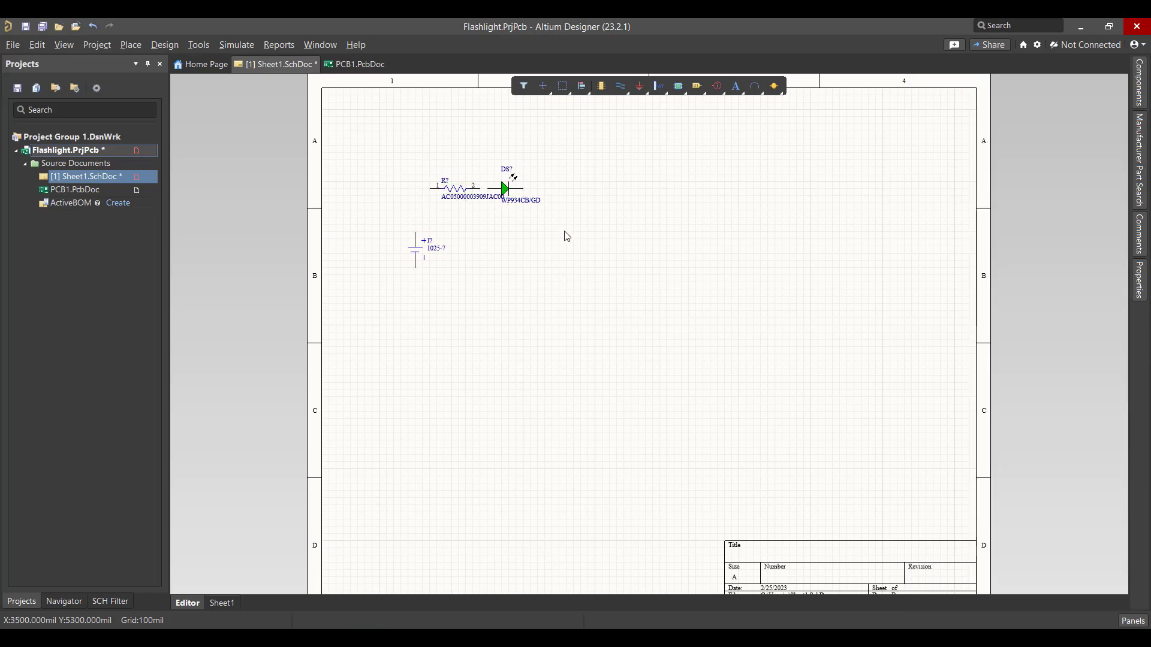
# Clear the Axial package and resistor filters from the part search.
pyautogui.click(1139, 159)
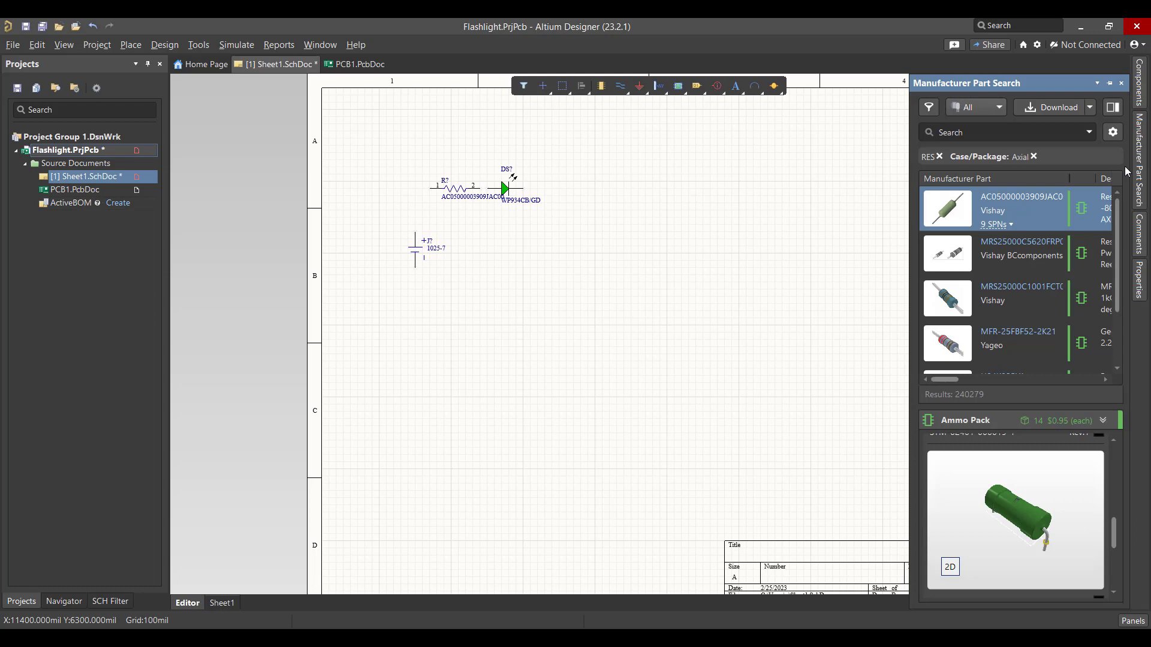
pyautogui.click(1034, 156)
pyautogui.click(940, 157)
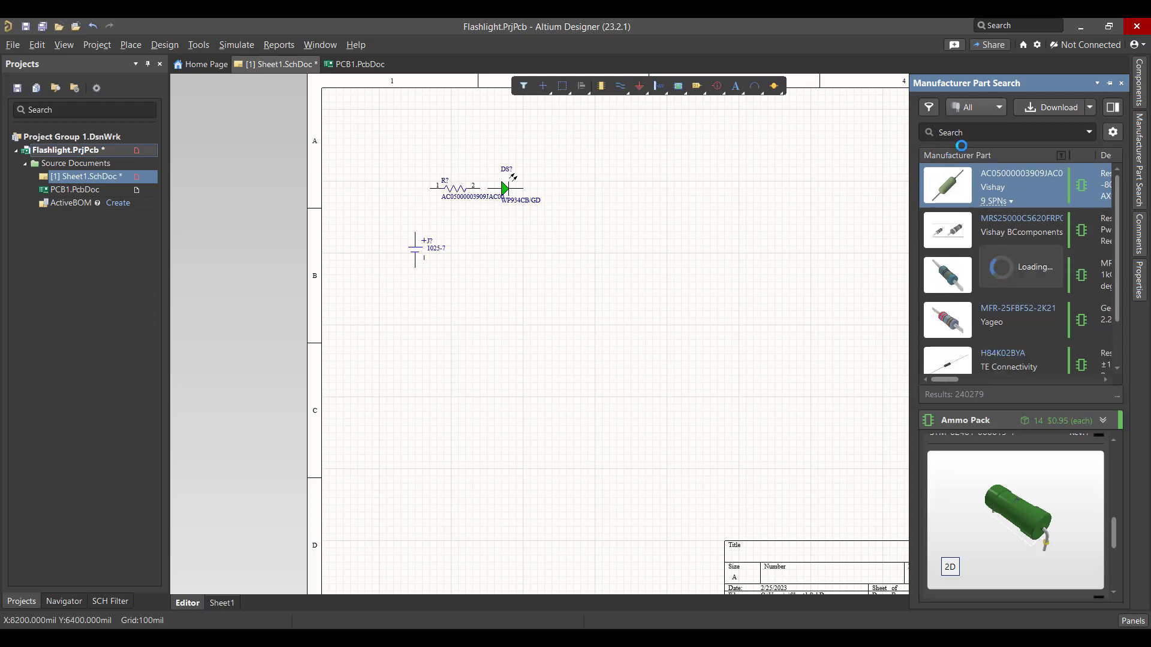
pyautogui.click(985, 132)
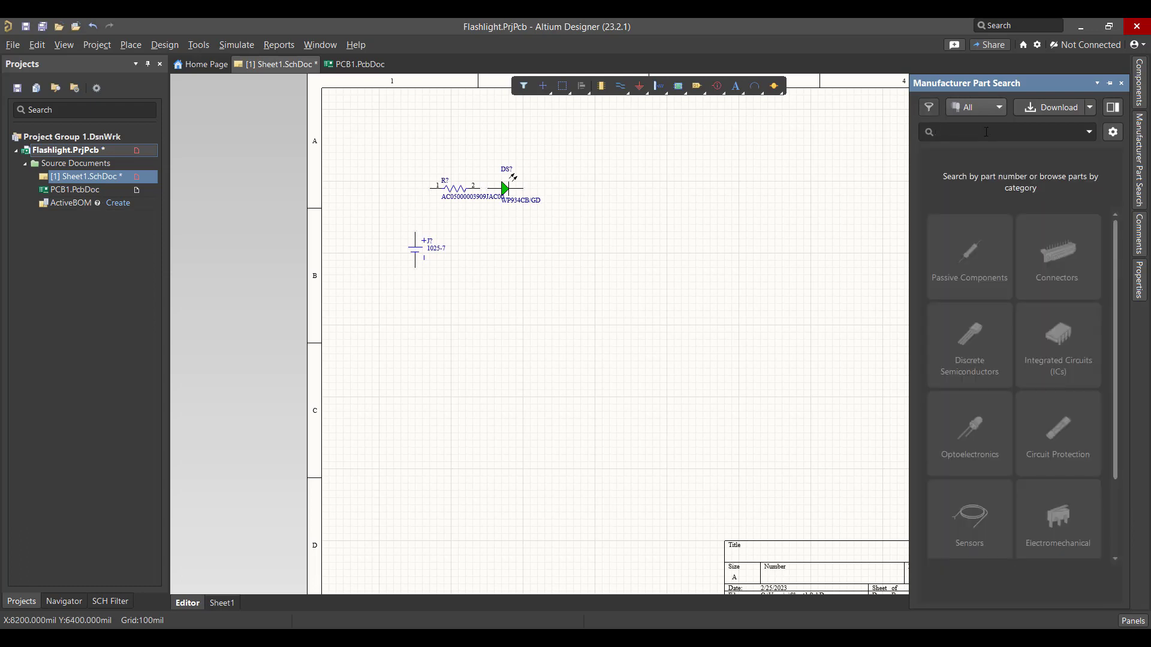
# Search 'button' and start placing the TE Connectivity FSM4JSMA switch.
pyautogui.write('button')
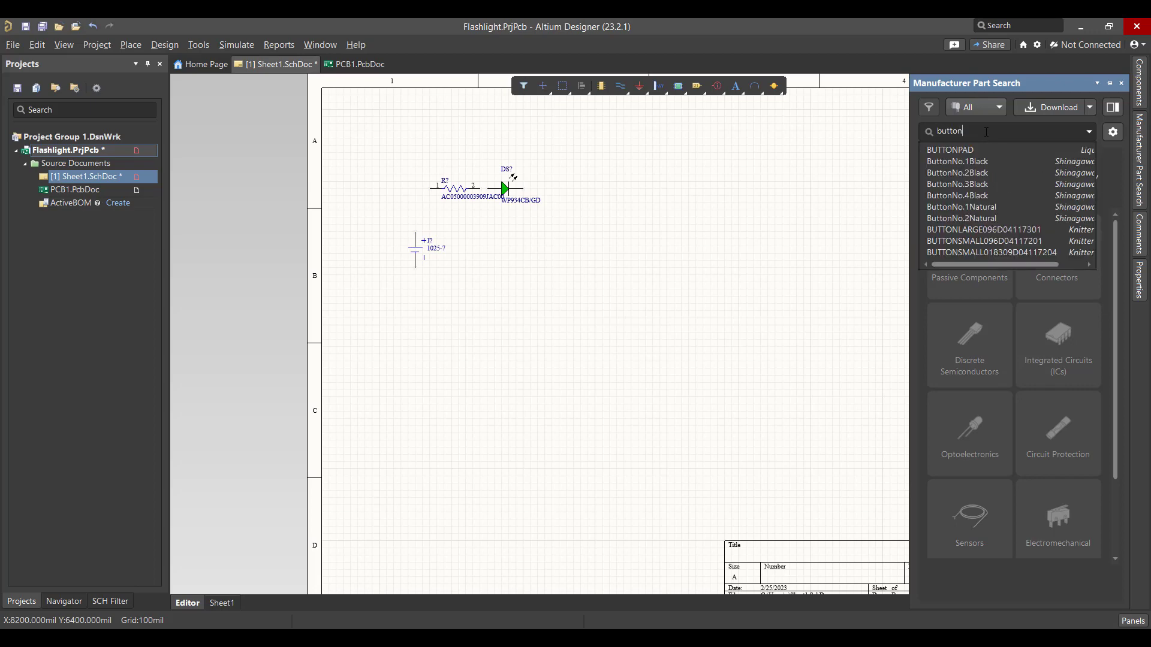
pyautogui.press('Return')
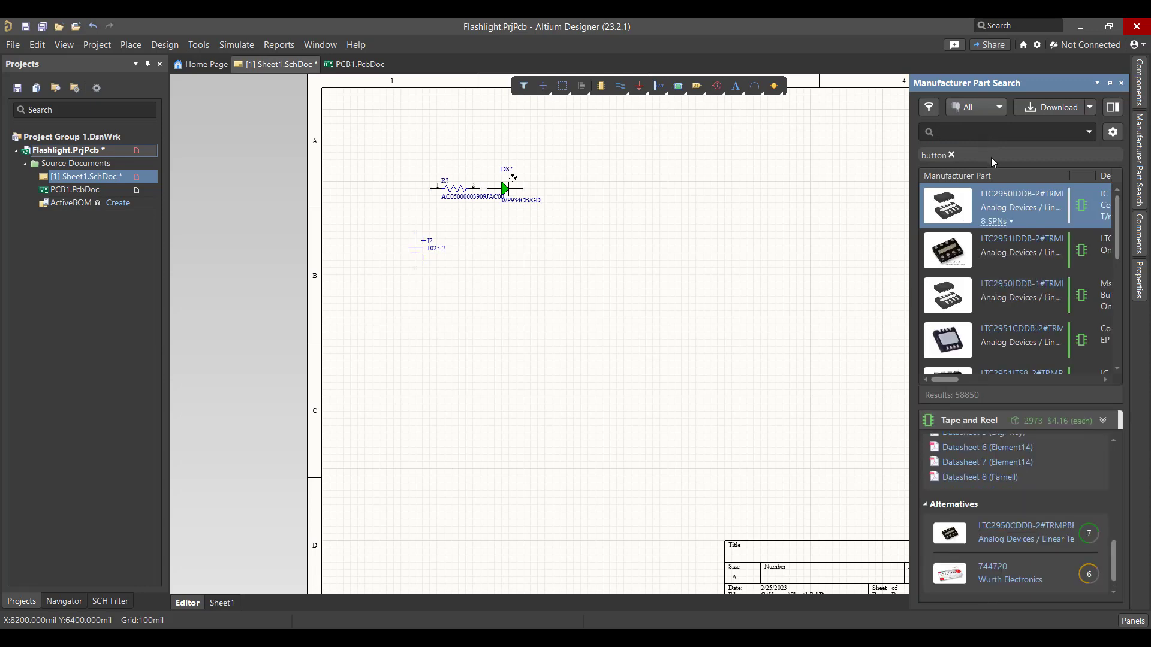
pyautogui.scroll(-3, 1001, 221)
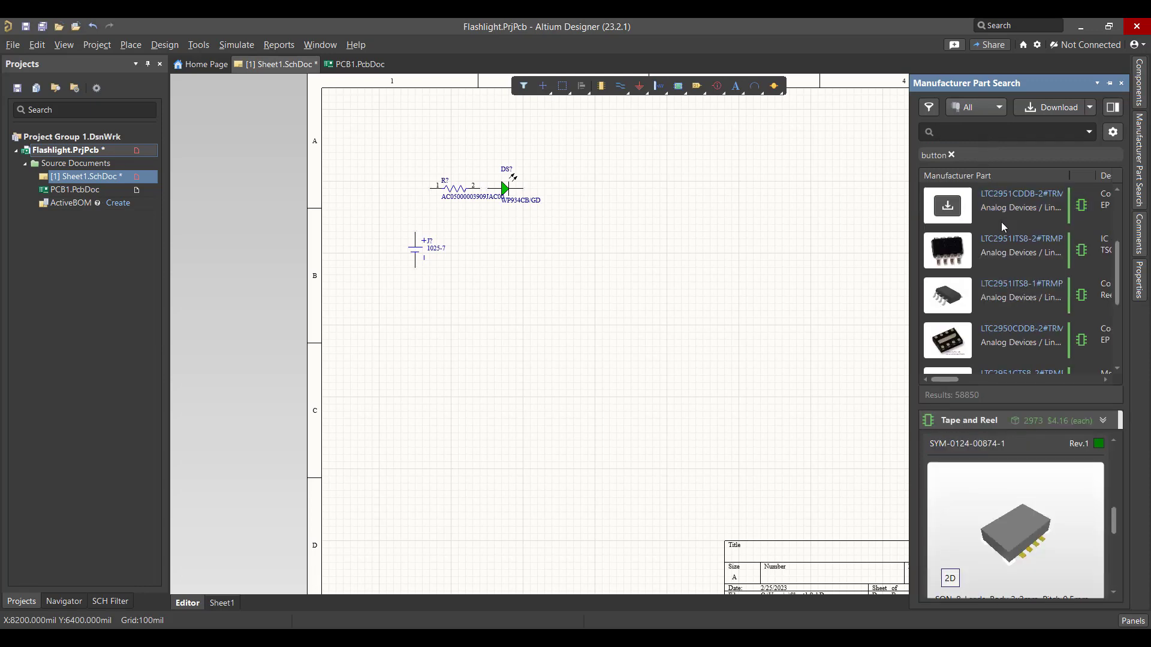
pyautogui.scroll(-4, 1001, 221)
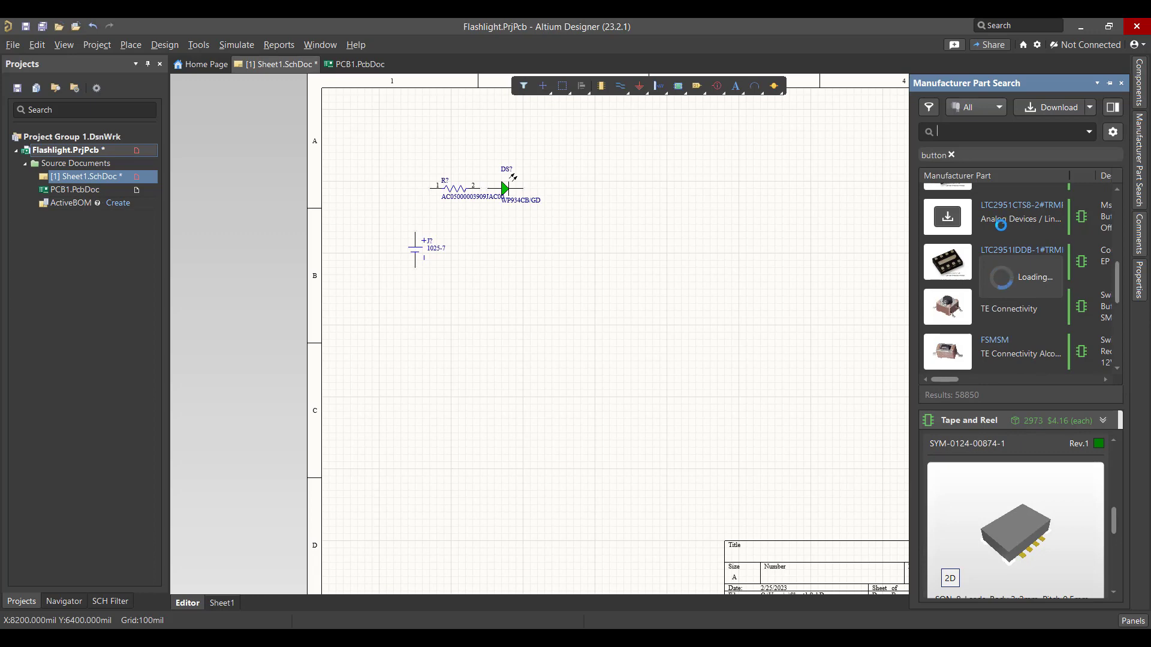
pyautogui.rightClick(998, 303)
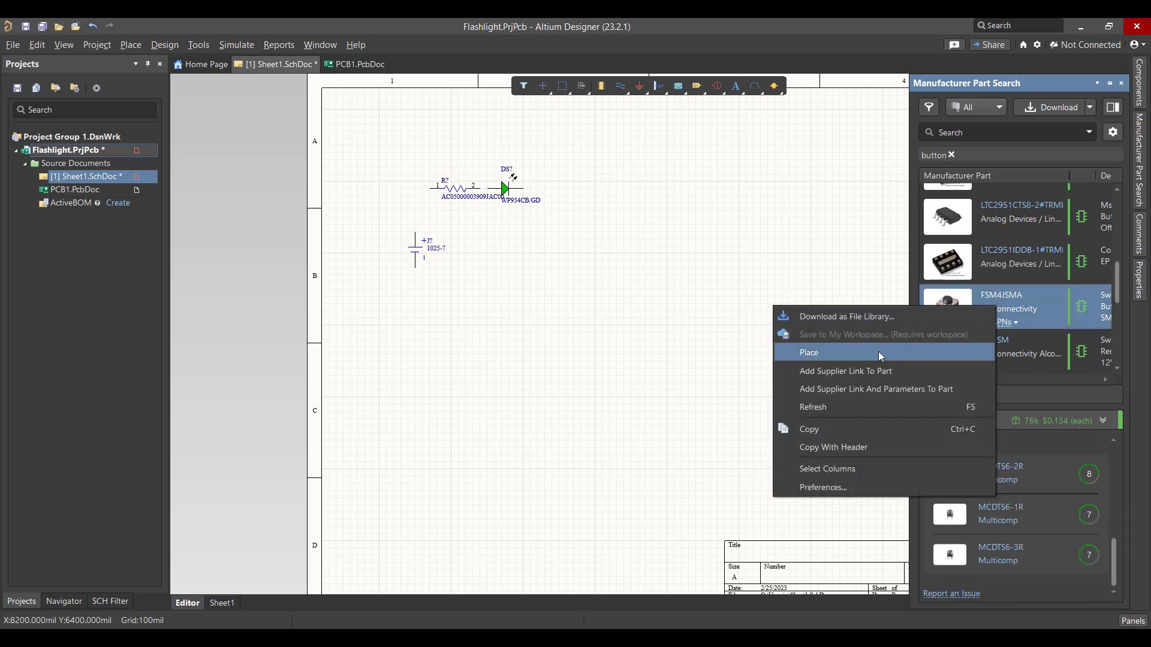
pyautogui.click(878, 352)
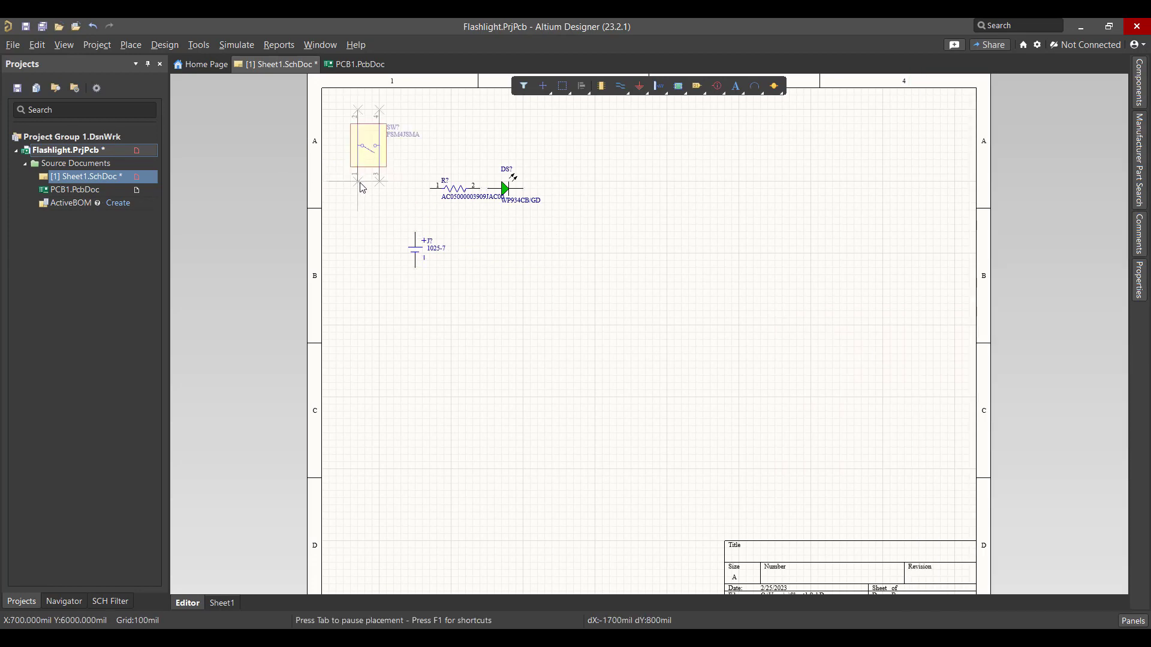
# Drop switch SW? left of the resistor, then shift R? and DS? up-right and J? down.
pyautogui.click(395, 224)
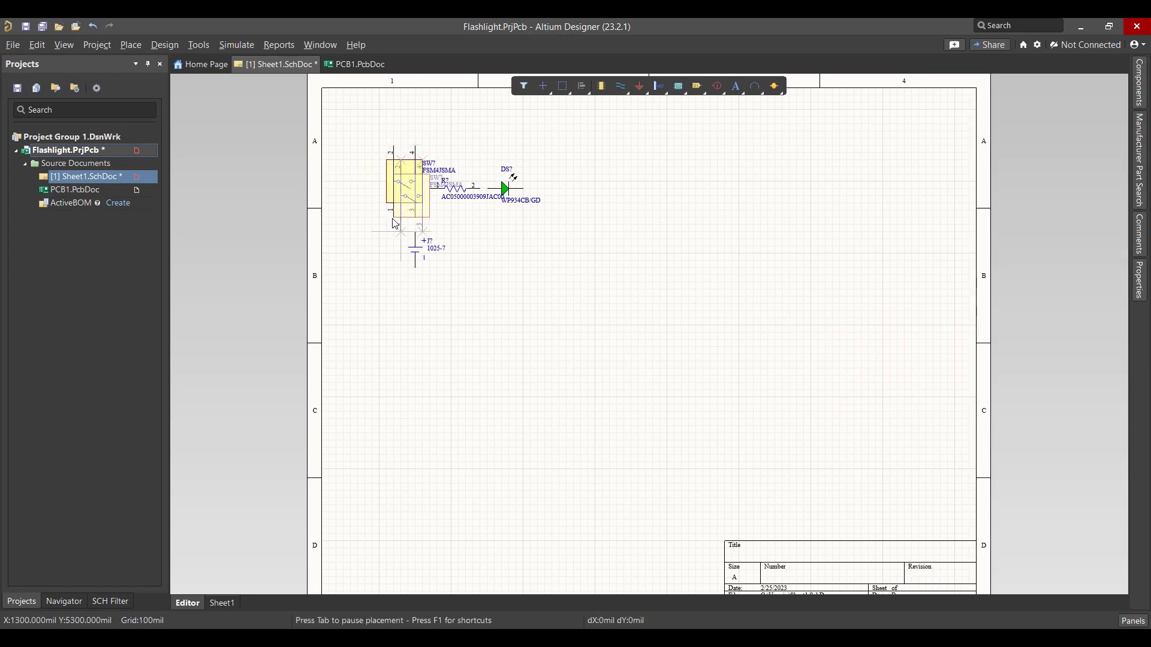
pyautogui.press('Escape')
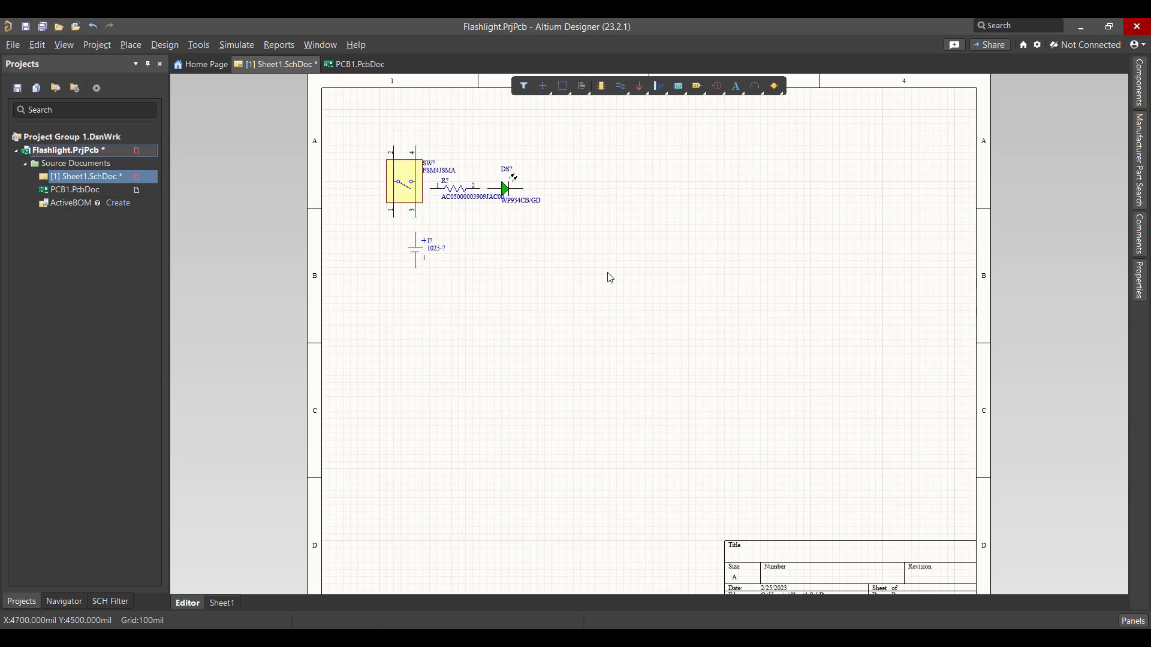
pyautogui.moveTo(572, 137); pyautogui.dragTo(435, 270)
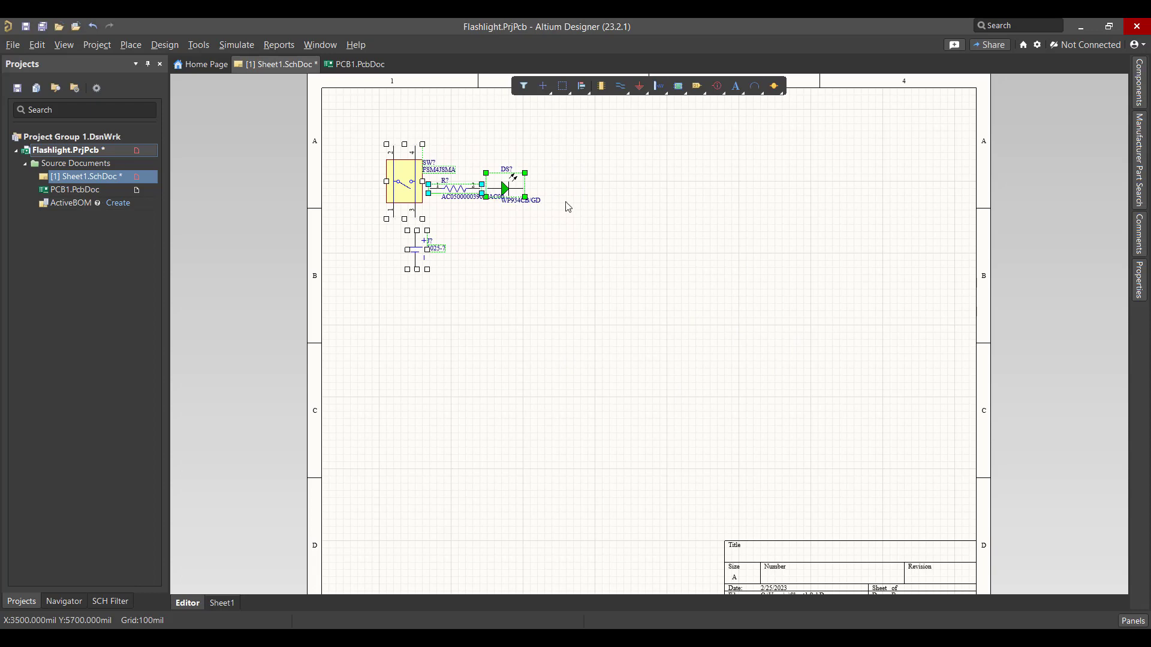
pyautogui.hotkey('ctrl', 'z')
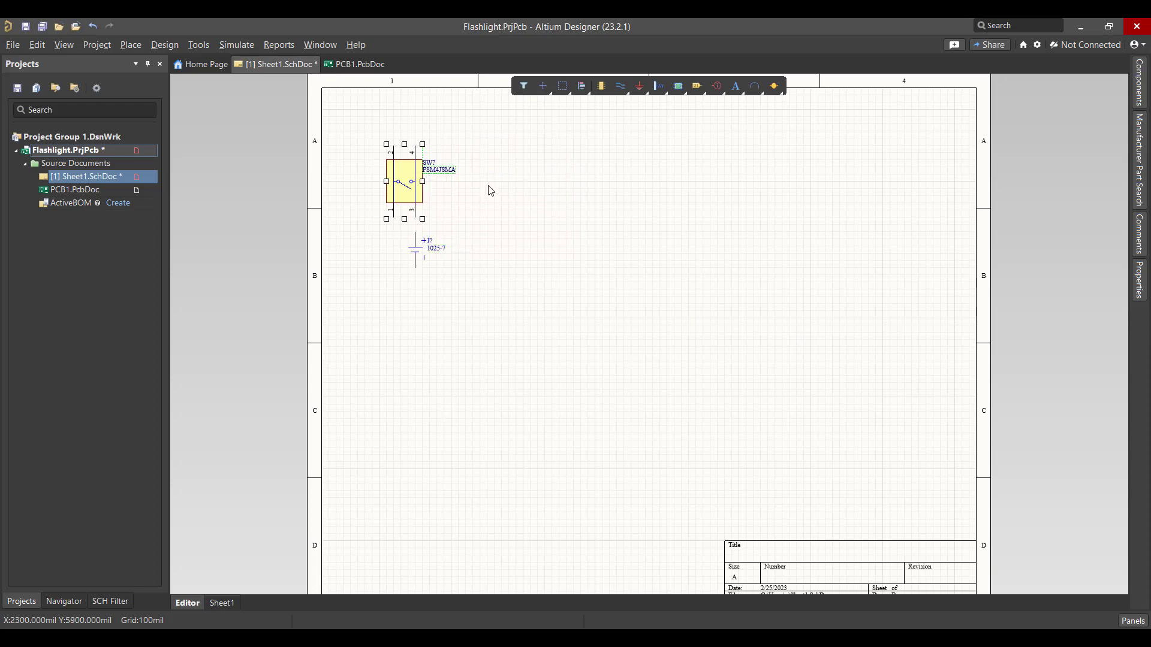
pyautogui.hotkey('ctrl', 'y')
pyautogui.hotkey('ctrl', 'y')
pyautogui.hotkey('ctrl', 'y')
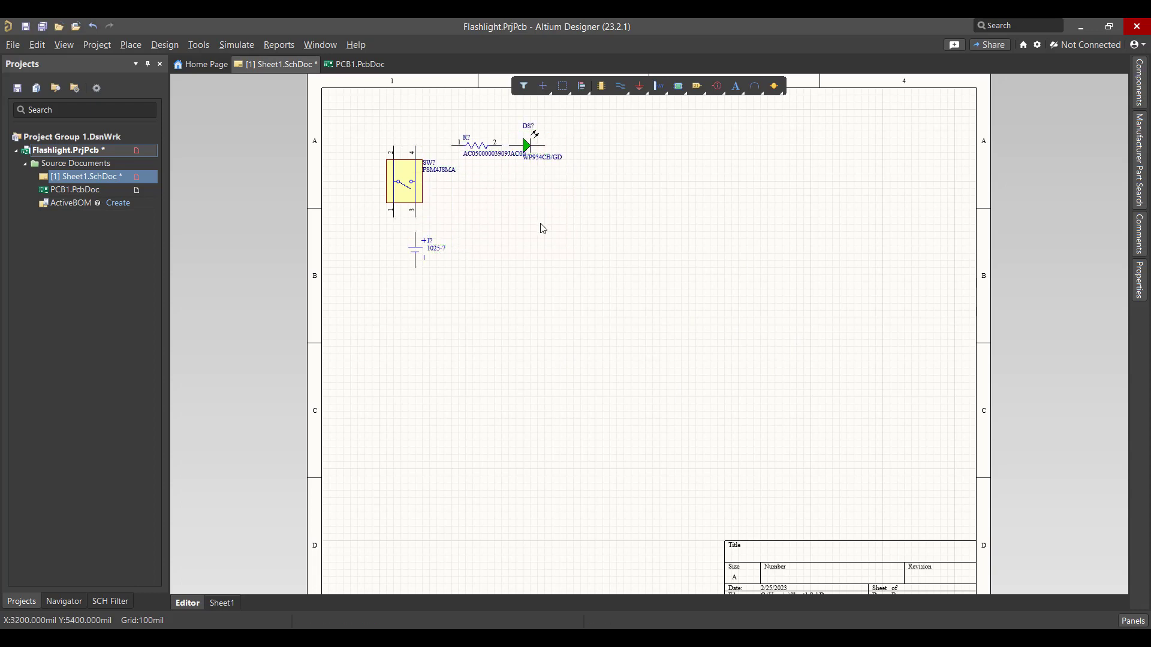
pyautogui.moveTo(416, 247); pyautogui.dragTo(419, 259)
pyautogui.click(623, 90)
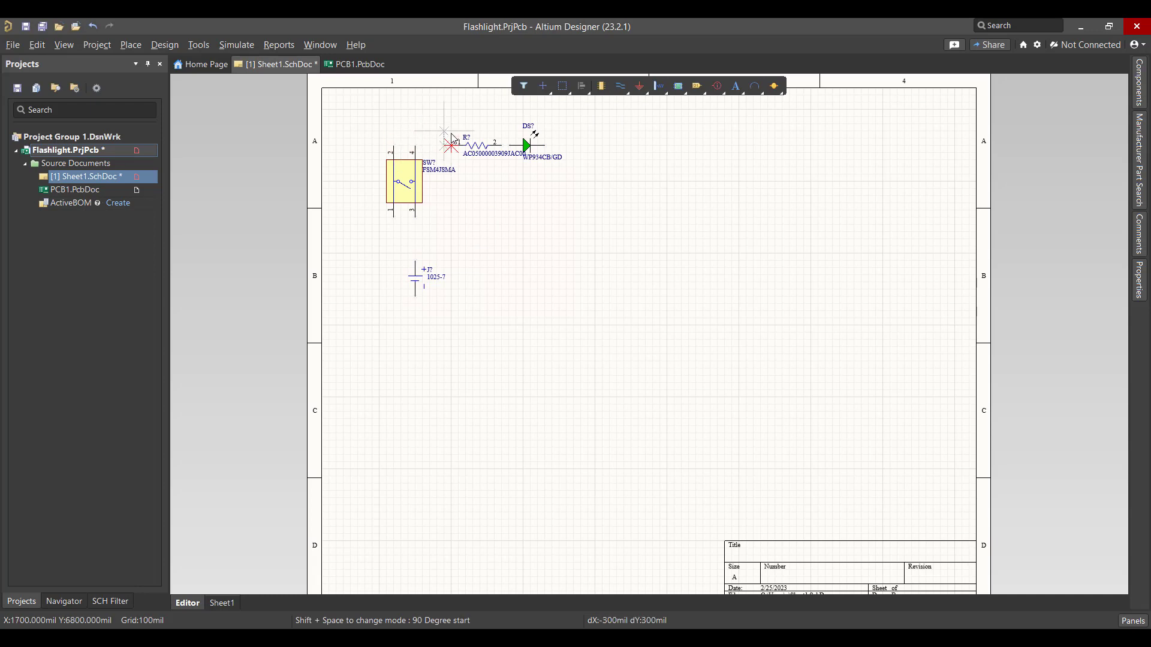
# Wire the switch to the battery, the battery to the LED, and the resistor to the LED.
pyautogui.press('space')
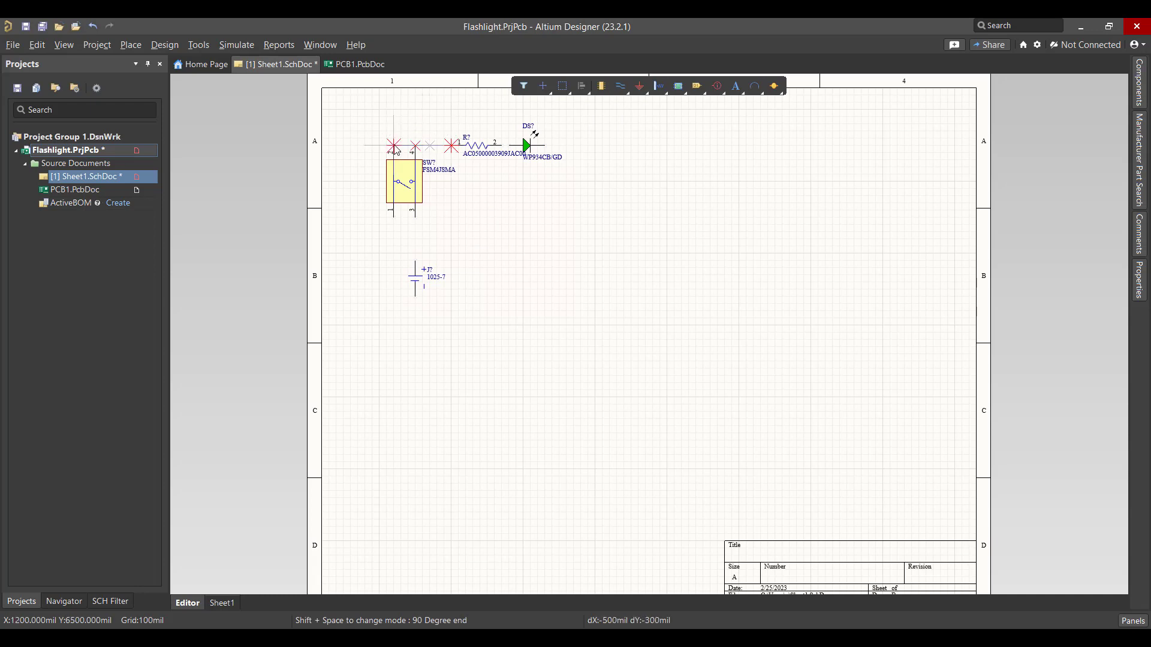
pyautogui.click(393, 124)
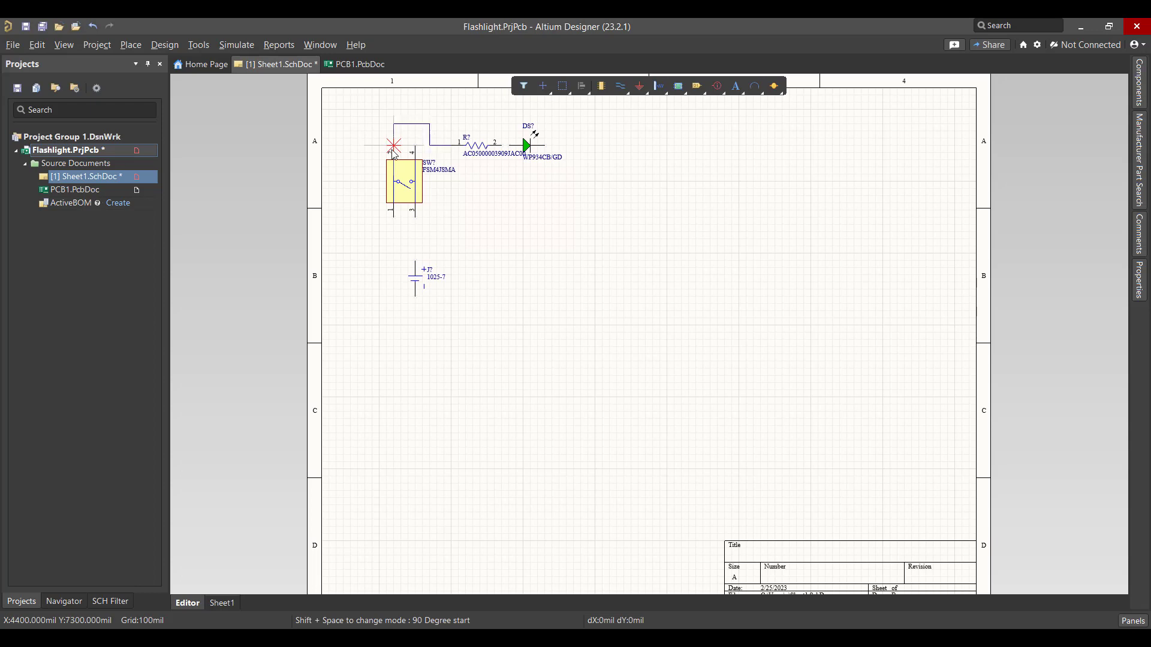
pyautogui.click(393, 147)
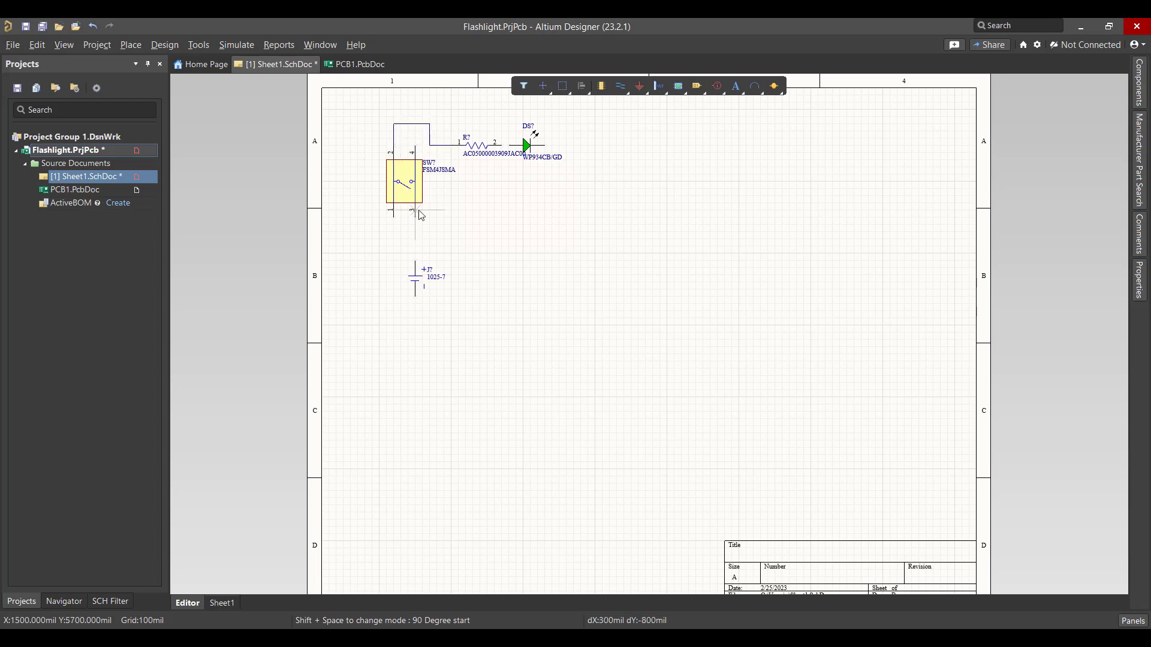
pyautogui.click(415, 262)
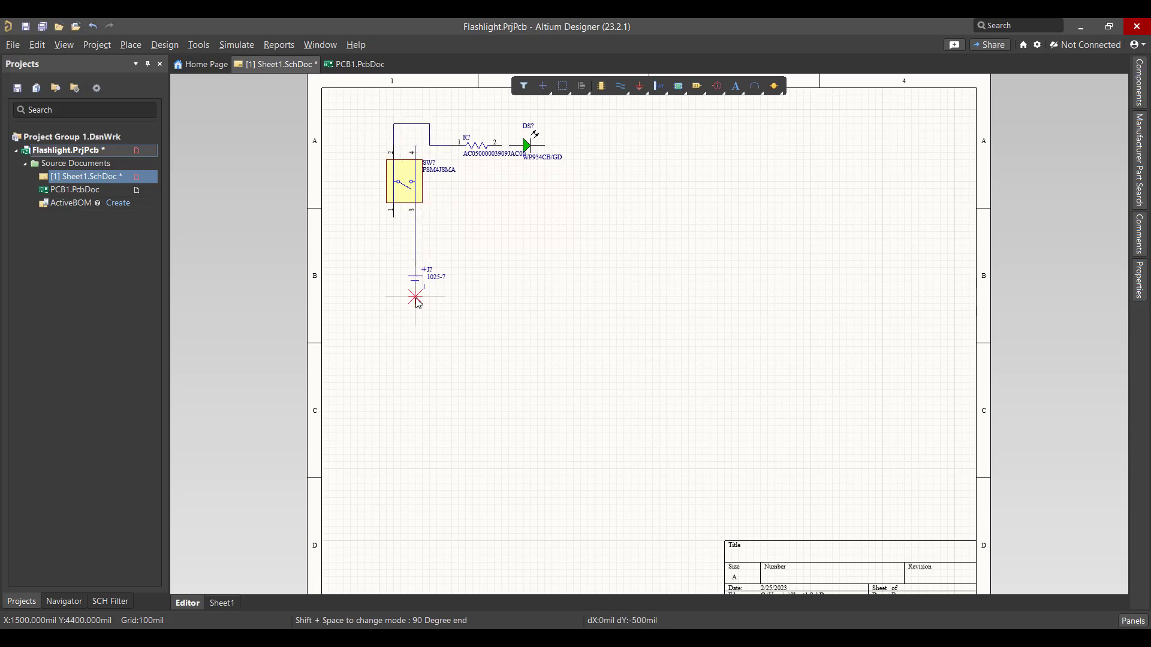
pyautogui.click(561, 312)
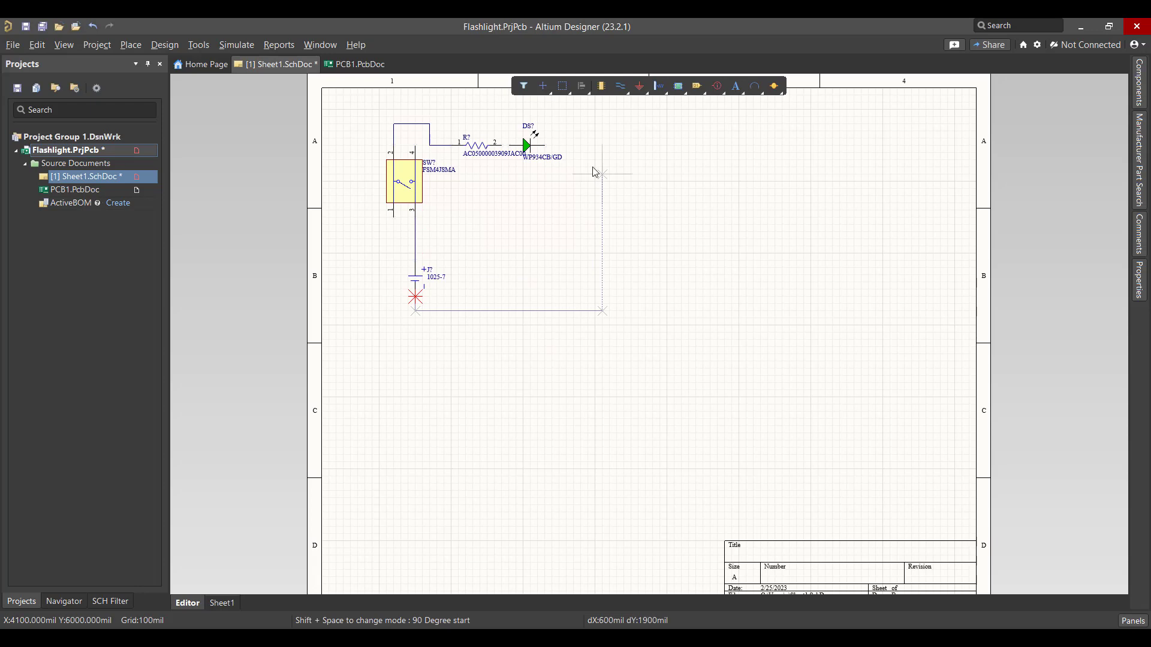
pyautogui.click(580, 139)
pyautogui.press('space')
pyautogui.click(545, 146)
pyautogui.press('Escape')
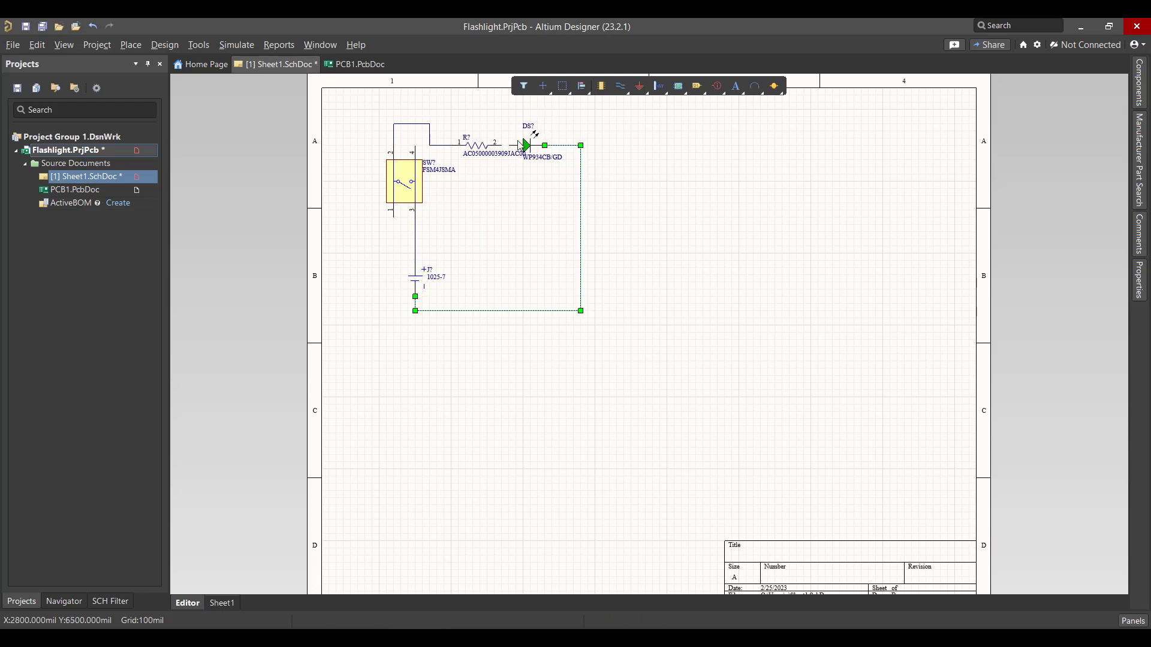
pyautogui.click(620, 91)
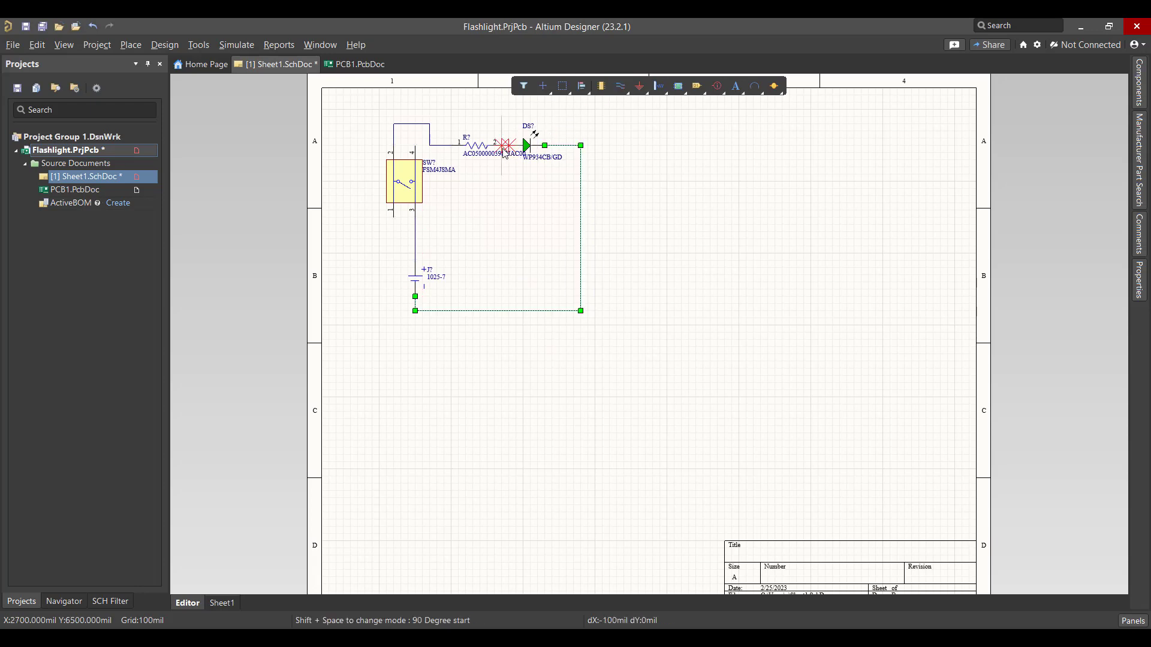
pyautogui.press('Escape')
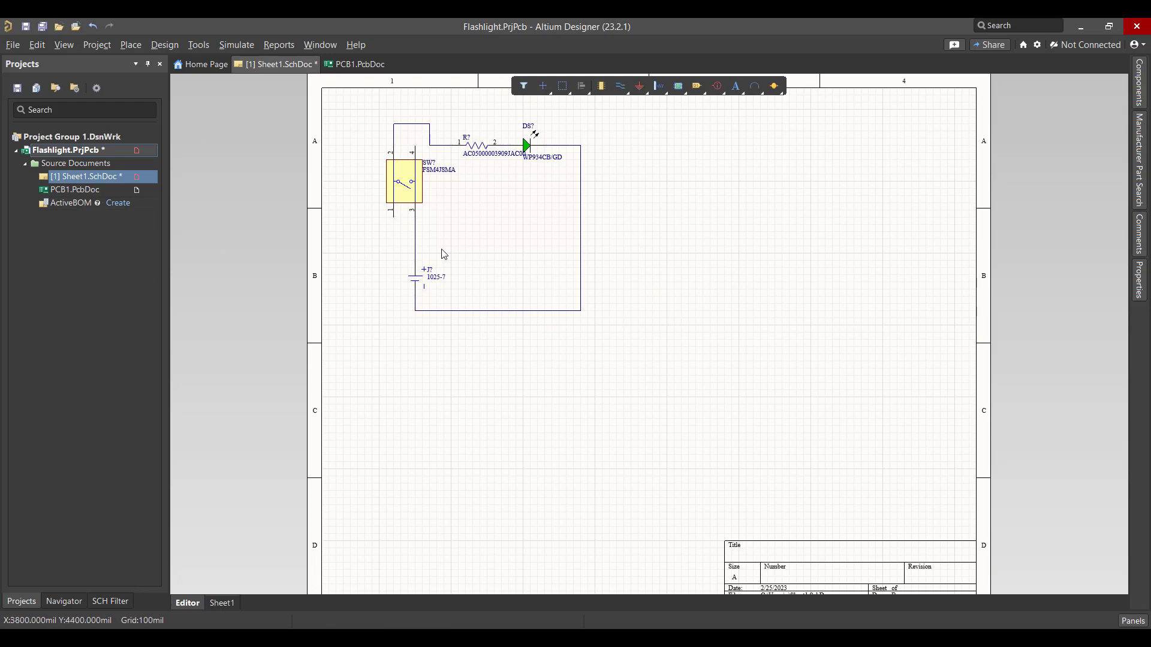
# Validate and execute the Update PCB Document changes into PCB1.PcbDoc.
pyautogui.click(165, 45)
pyautogui.click(183, 64)
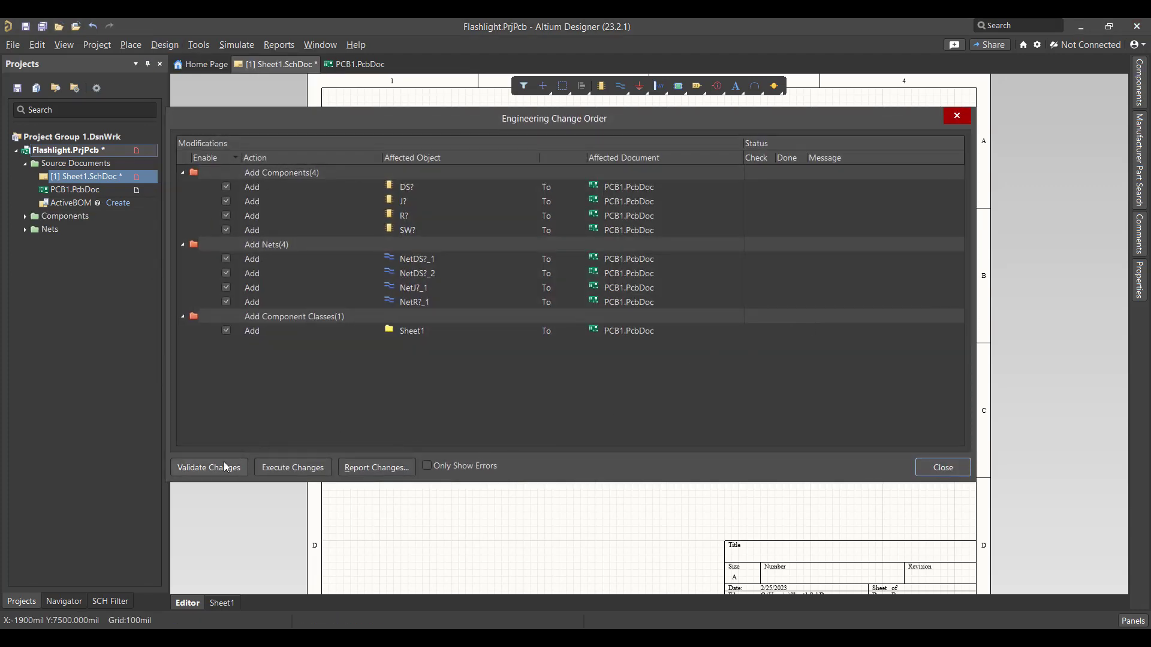
pyautogui.click(224, 467)
pyautogui.click(300, 469)
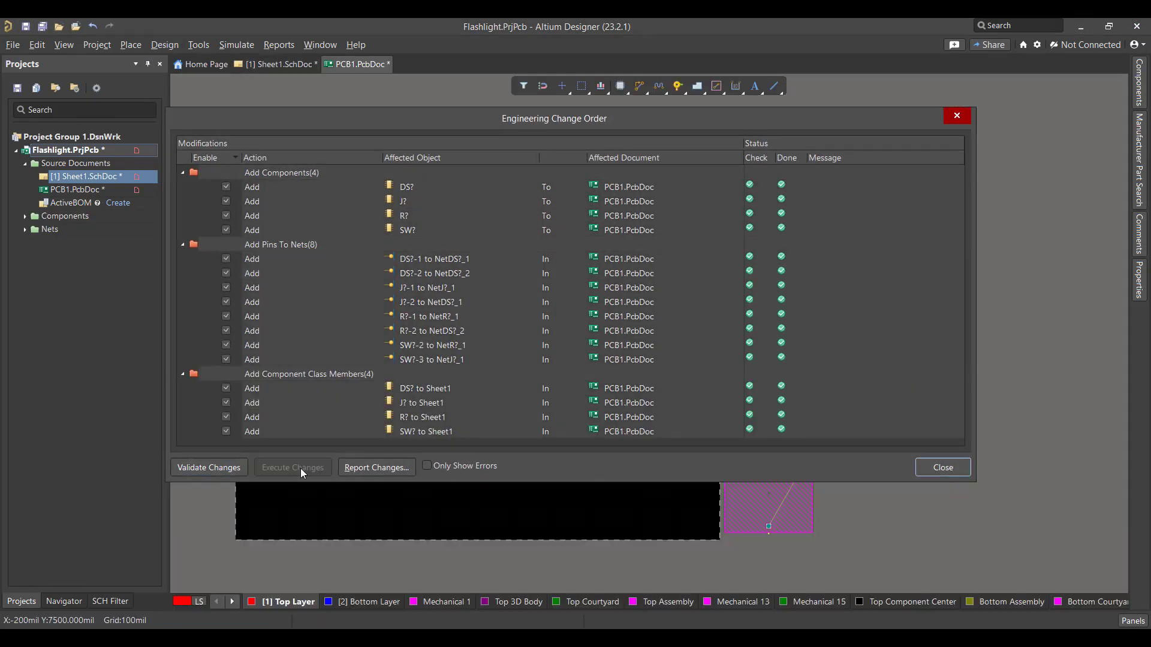
pyautogui.click(941, 467)
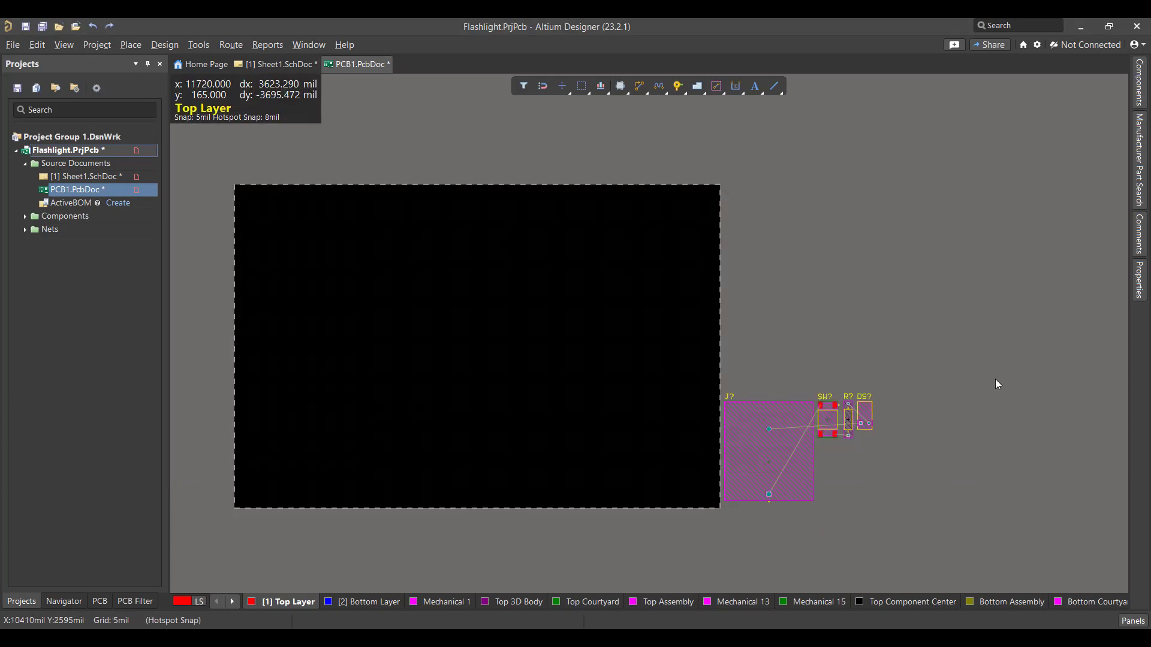
# Drag the four footprints onto the board: DS? on top, SW? and R? below, J? at bottom.
pyautogui.moveTo(928, 331); pyautogui.dragTo(706, 550)
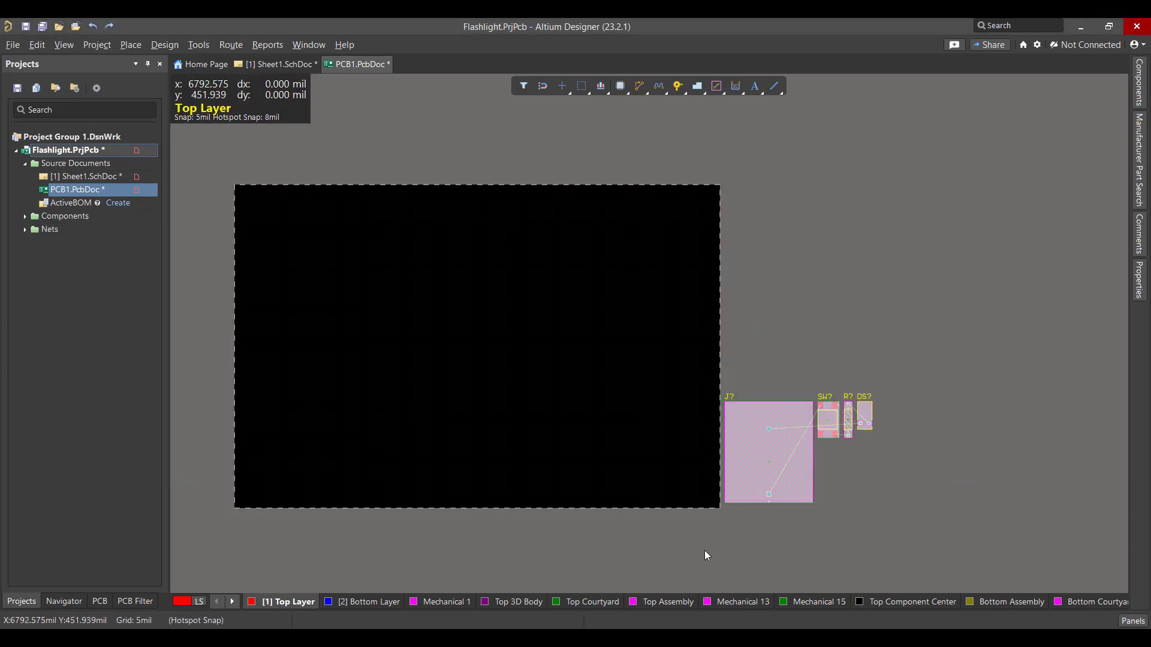
pyautogui.moveTo(784, 438); pyautogui.dragTo(470, 381)
pyautogui.click(619, 374)
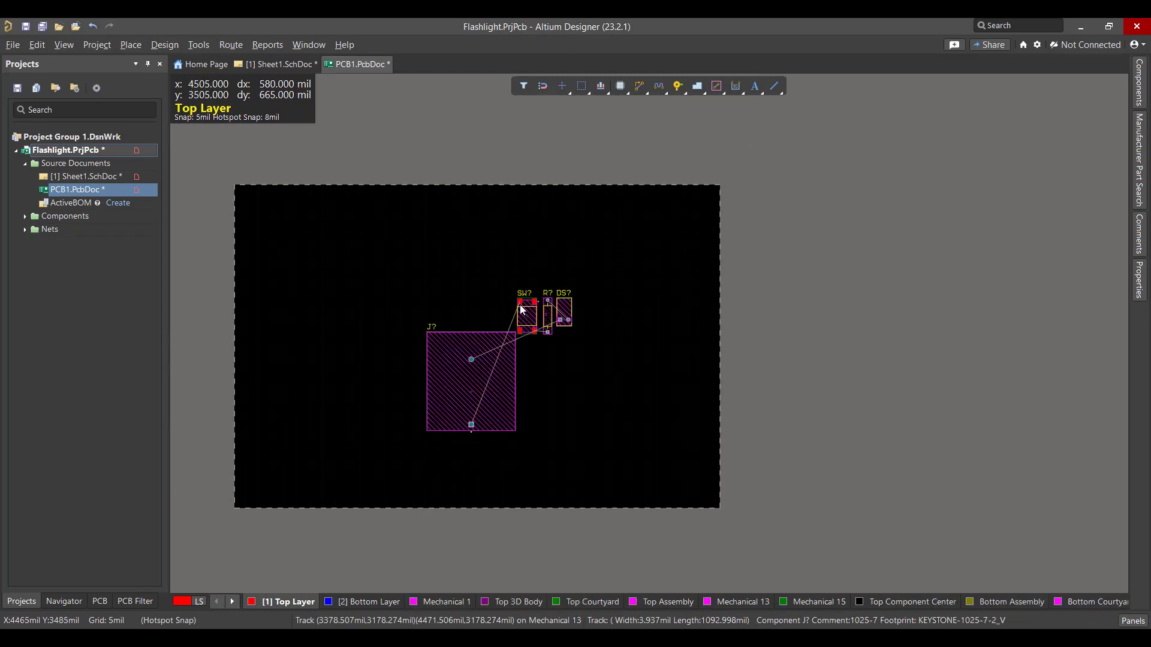
pyautogui.moveTo(528, 316); pyautogui.dragTo(459, 314)
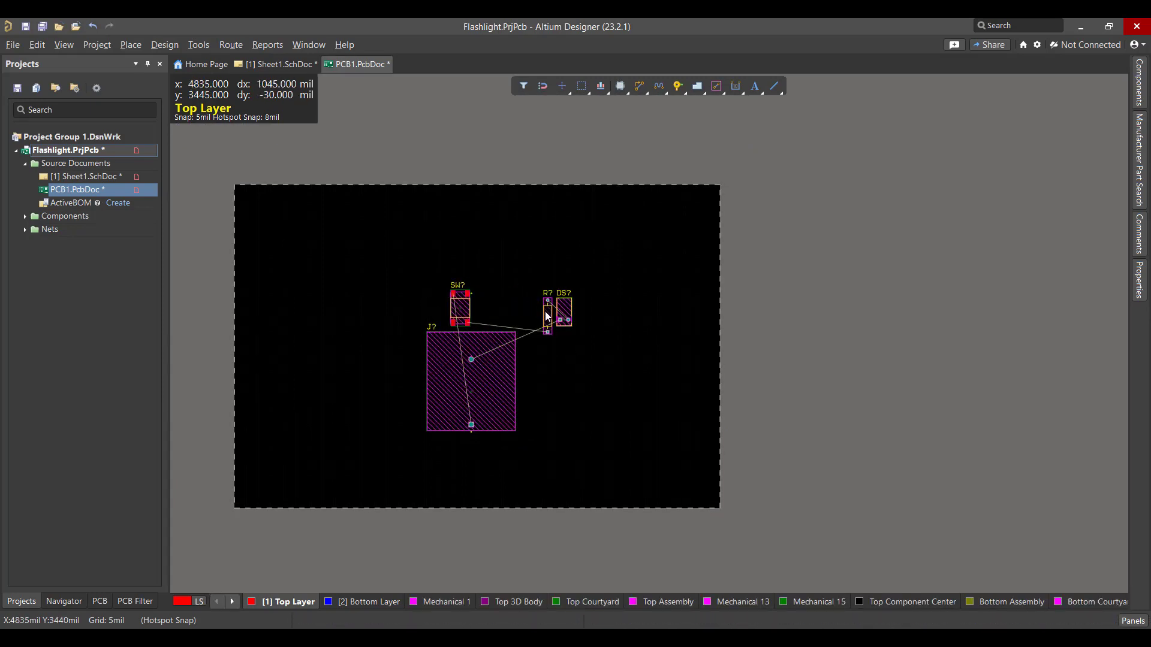
pyautogui.moveTo(549, 314); pyautogui.dragTo(493, 314)
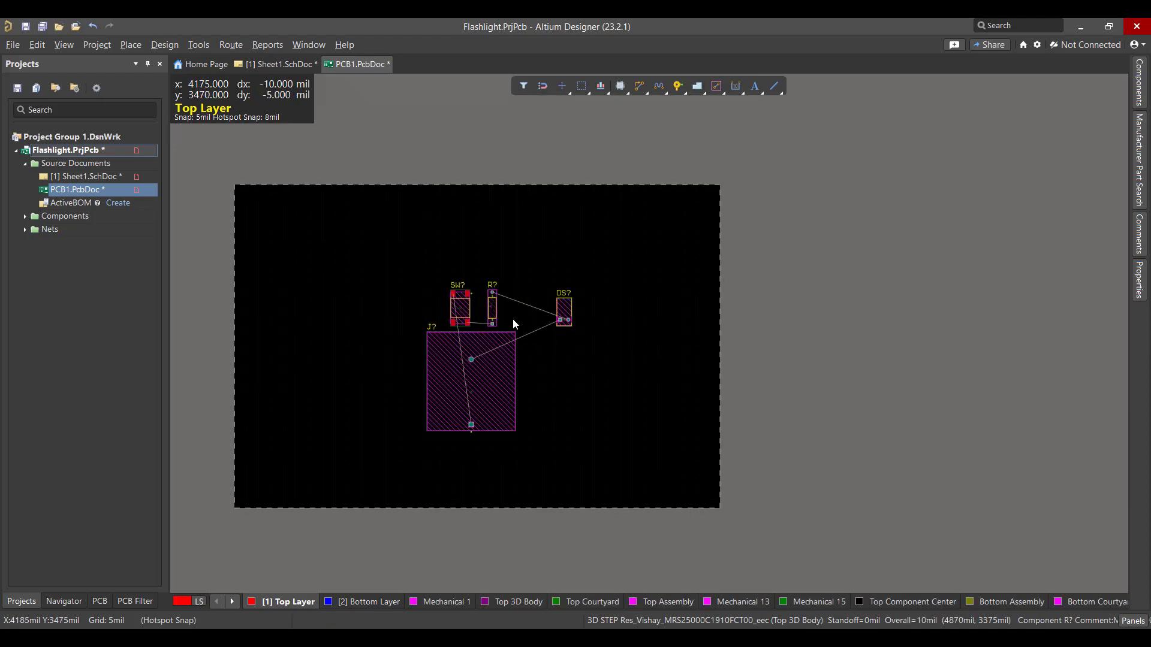
pyautogui.moveTo(562, 312); pyautogui.dragTo(490, 295)
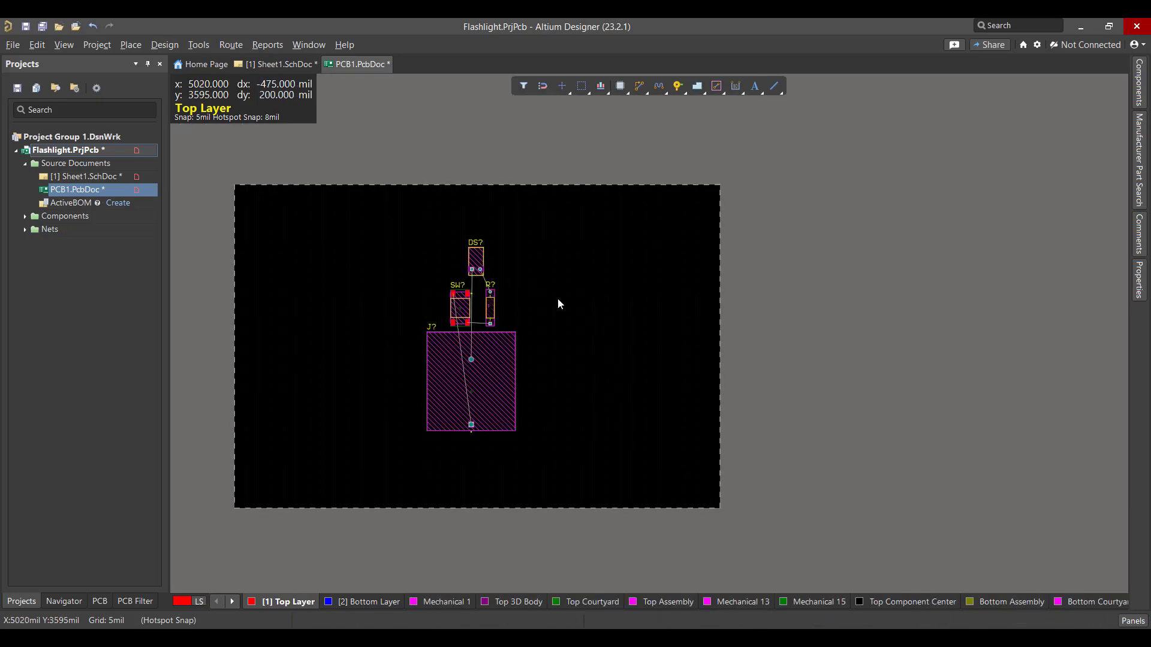
# Enter Board Planning Mode and start editing the board shape.
pyautogui.click(64, 45)
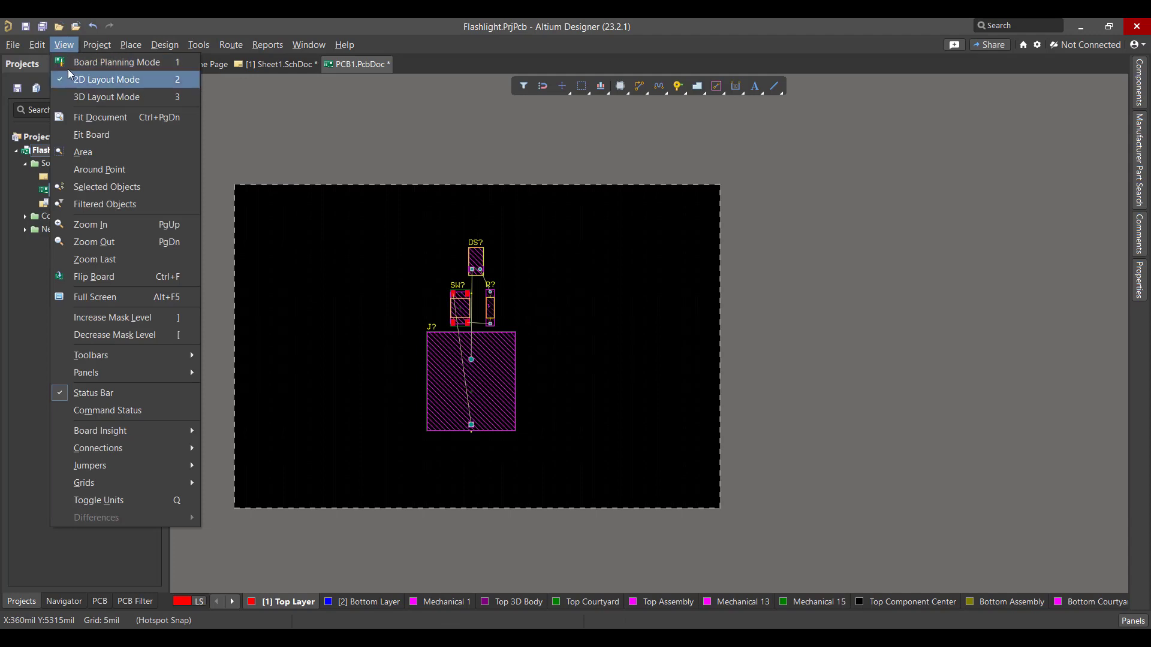
pyautogui.click(70, 65)
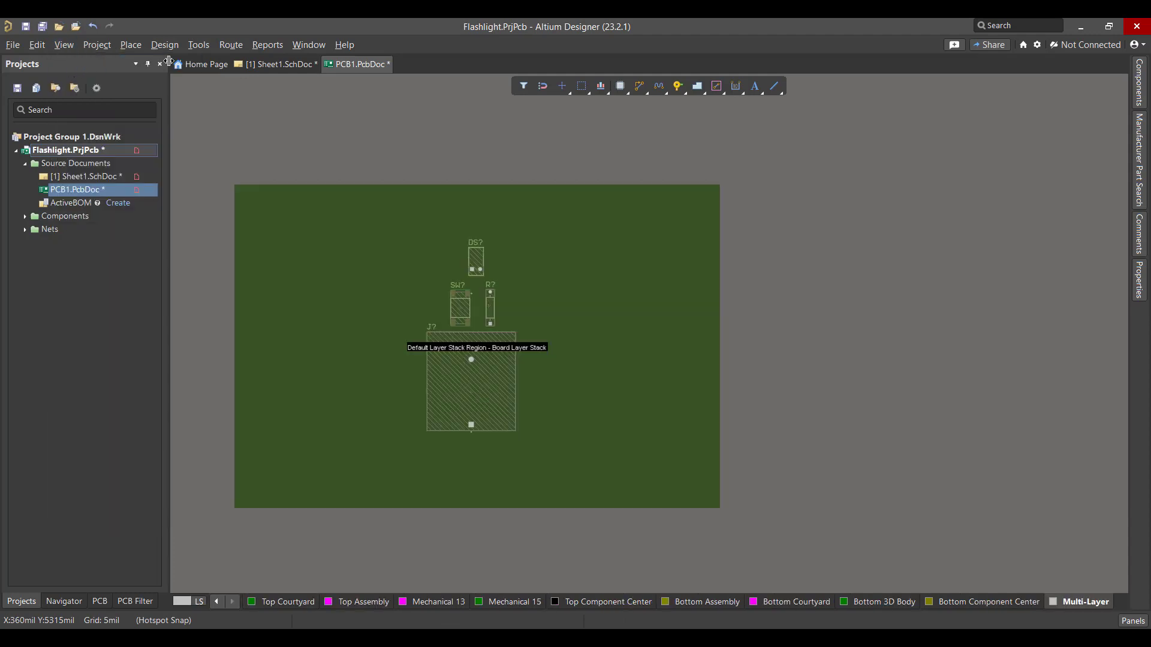
pyautogui.click(163, 46)
pyautogui.click(183, 116)
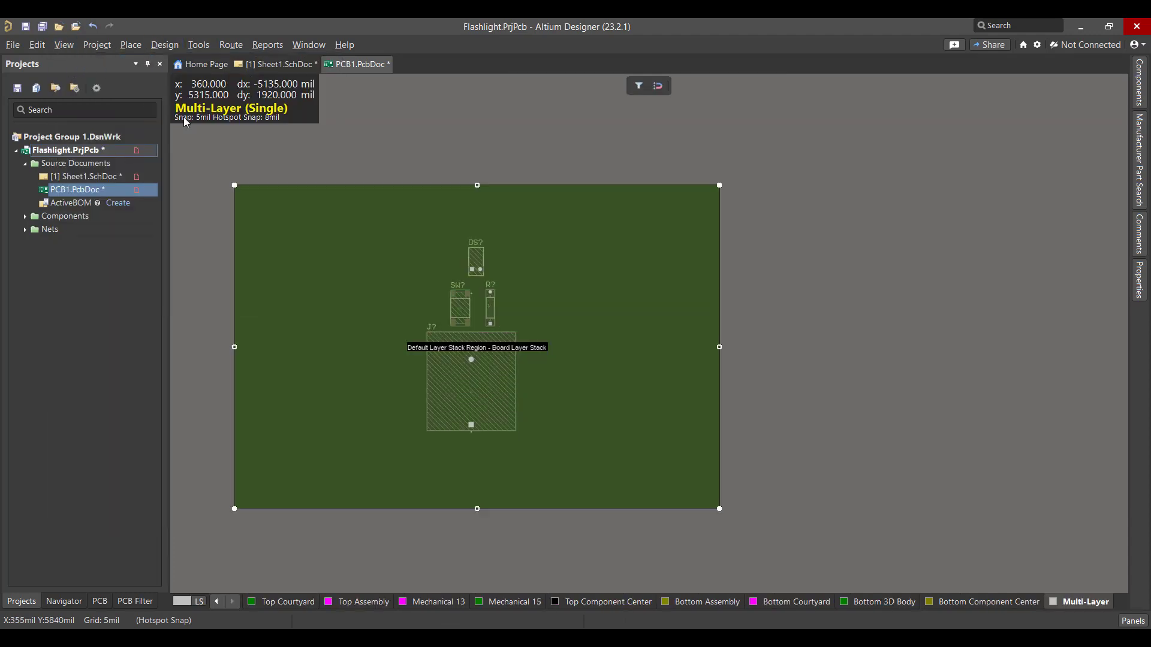
# Pull the right, top, left and bottom edges in around DS?, SW?, R? and J?, then return to 2D.
pyautogui.moveTo(719, 347); pyautogui.dragTo(525, 347)
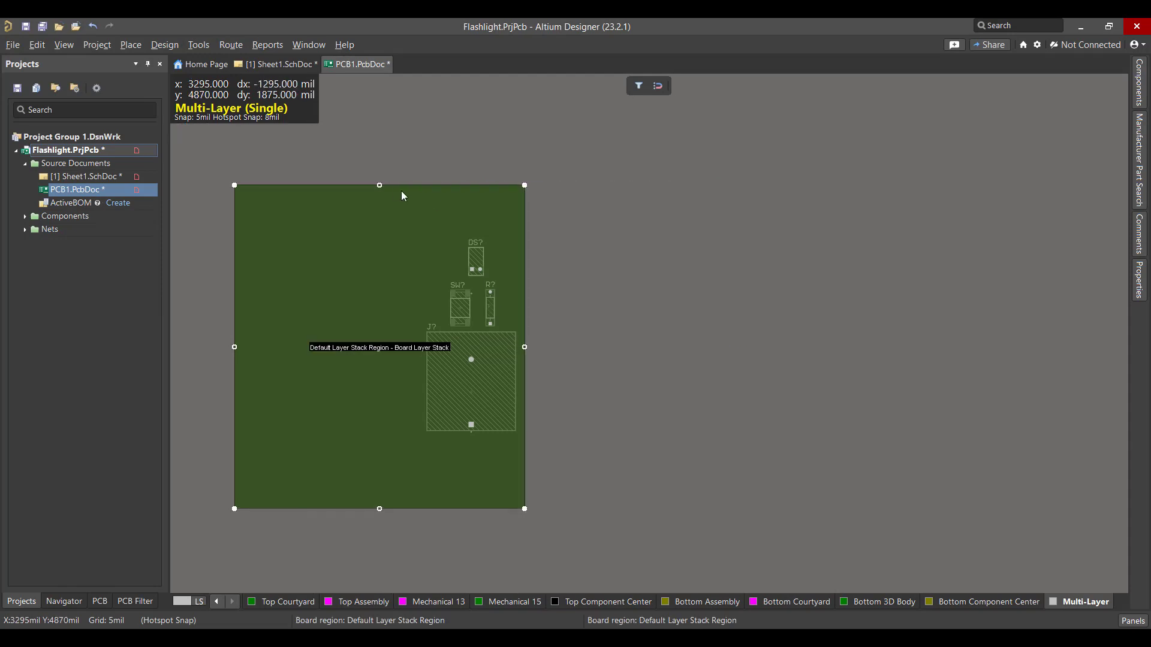
pyautogui.moveTo(383, 186); pyautogui.dragTo(385, 240)
pyautogui.moveTo(234, 373); pyautogui.dragTo(418, 375)
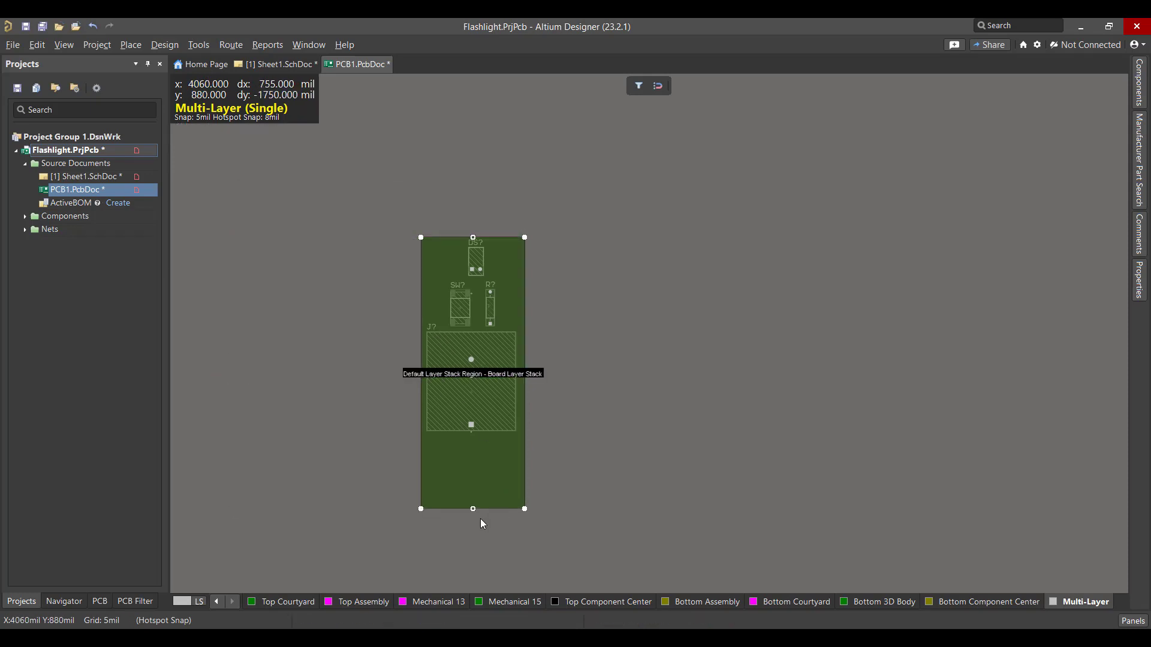
pyautogui.moveTo(474, 508); pyautogui.dragTo(473, 439)
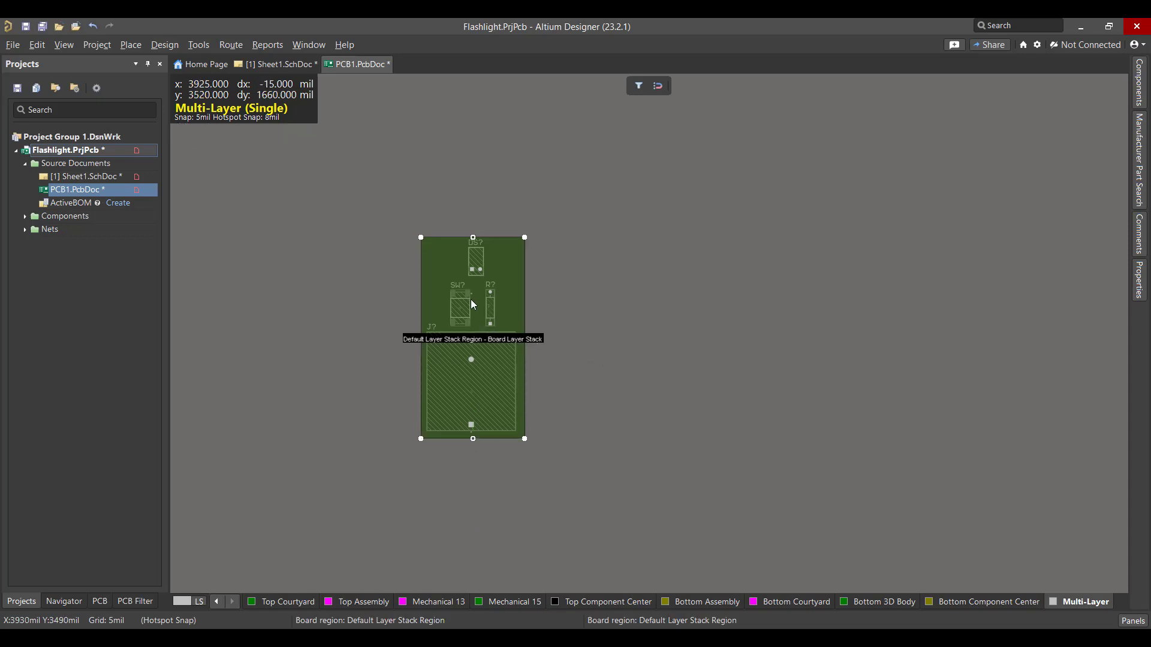
pyautogui.click(474, 266)
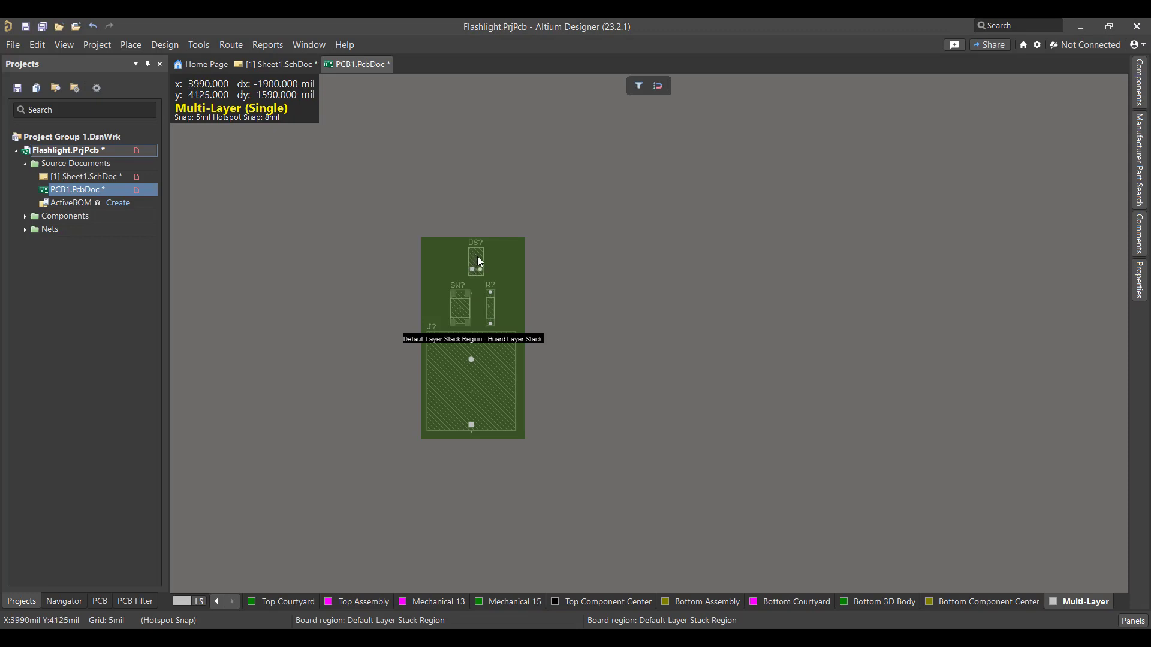
pyautogui.press('2')
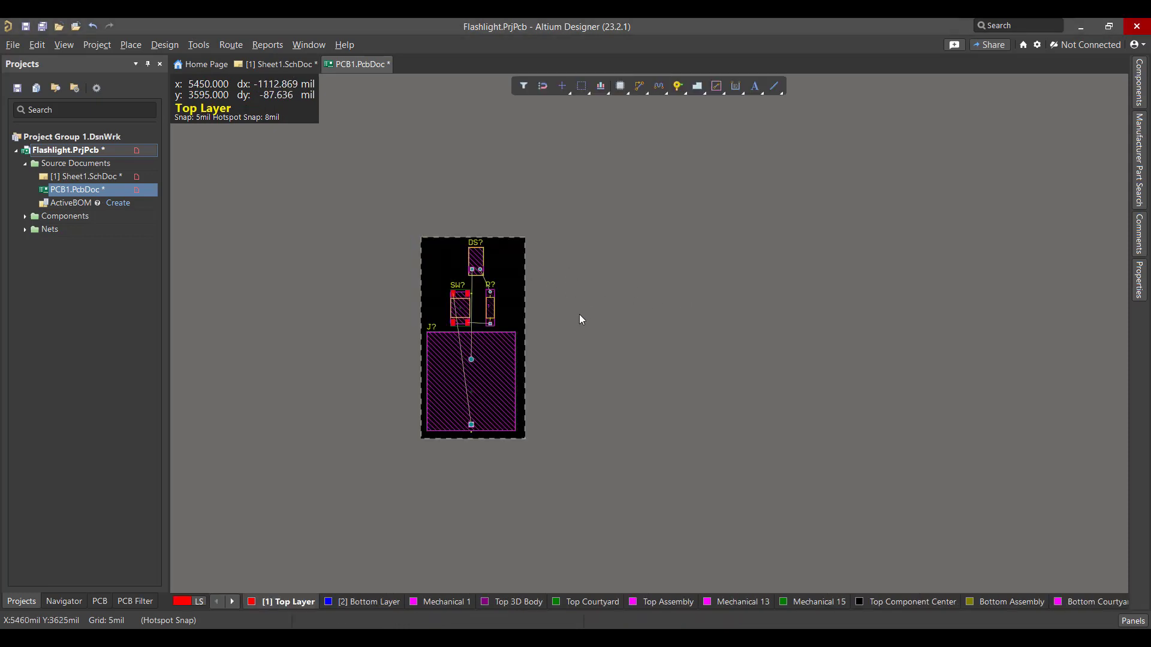
# Auto-route all four connections with the Default 2 Layer Board strategy and dismiss the Messages panel.
pyautogui.click(231, 44)
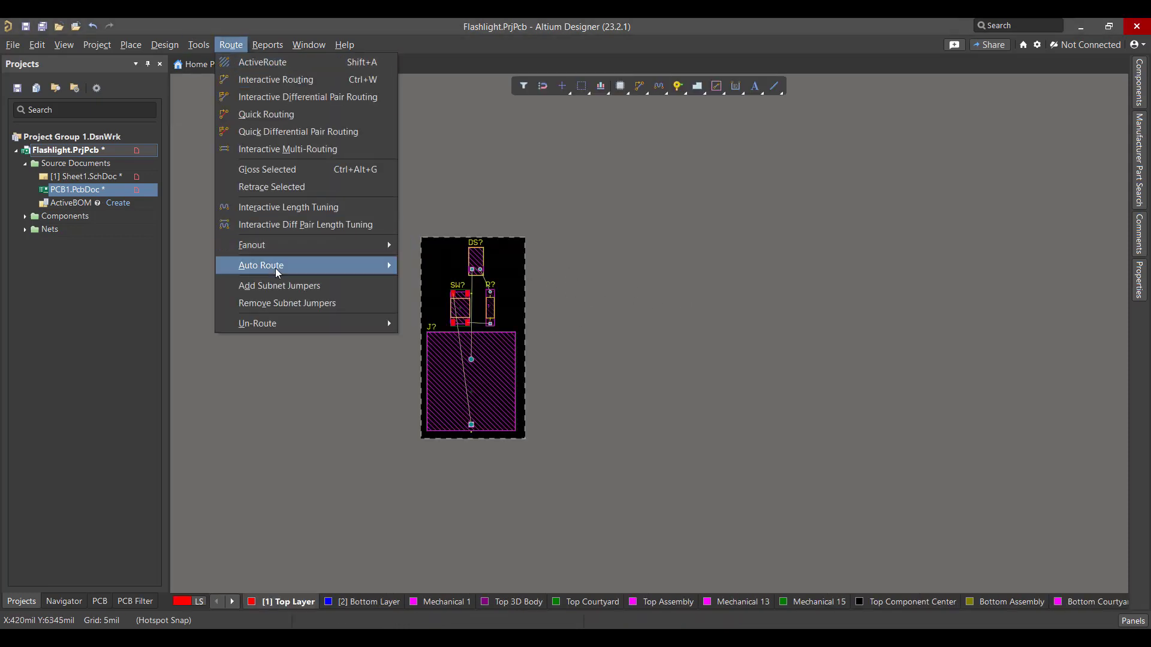
pyautogui.moveTo(277, 267)
pyautogui.click(451, 268)
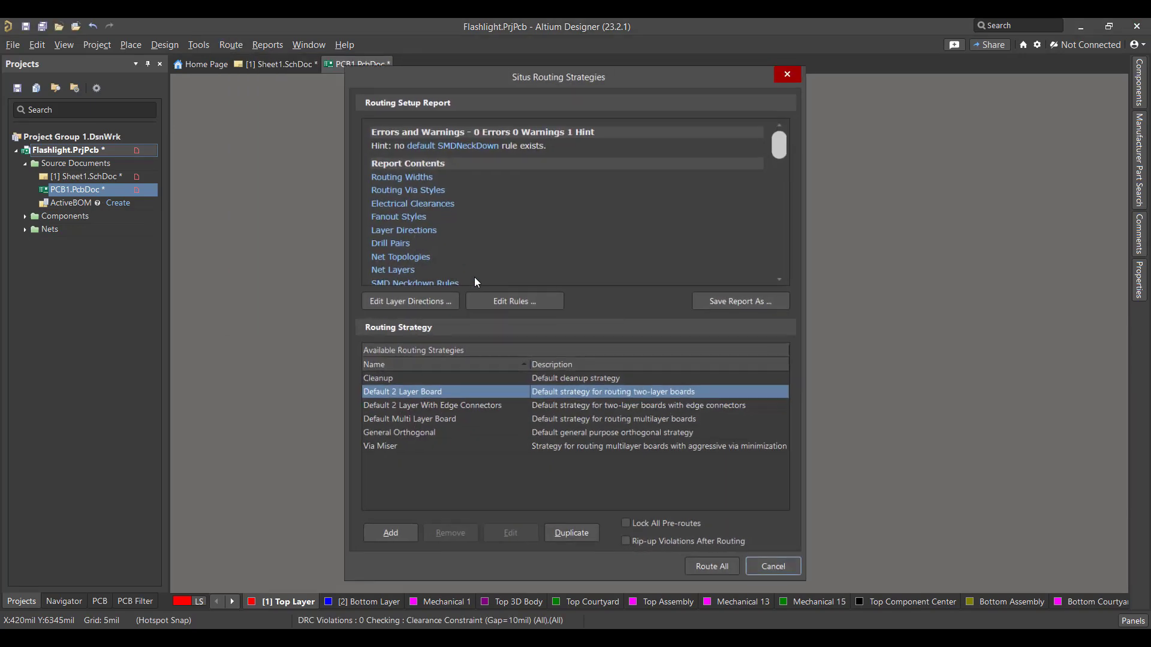
pyautogui.click(713, 570)
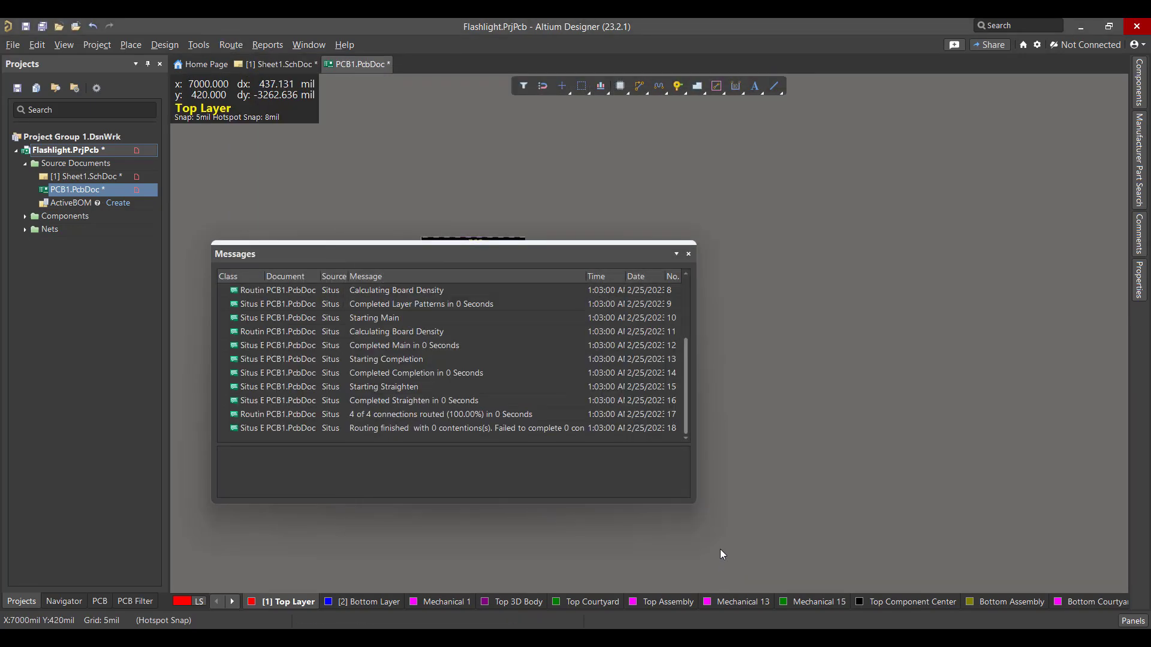
pyautogui.click(689, 254)
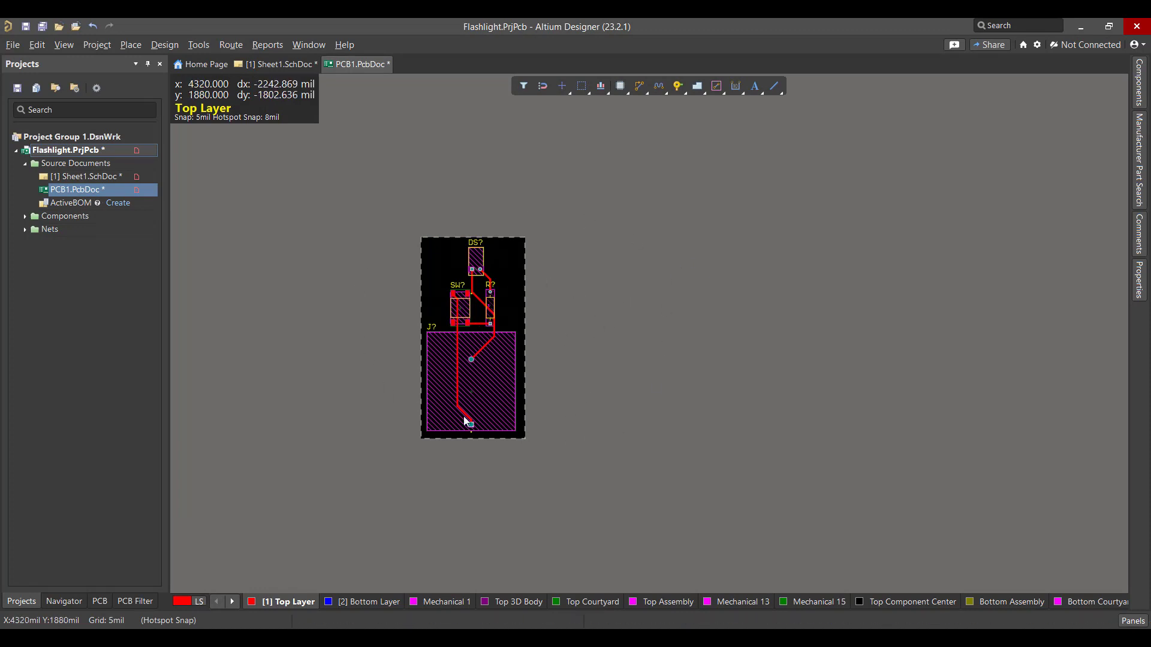
# In Polygon Pour Manager, create a new board-outline polygon on the top layer connected to GND.
pyautogui.click(198, 45)
pyautogui.moveTo(228, 167)
pyautogui.click(462, 159)
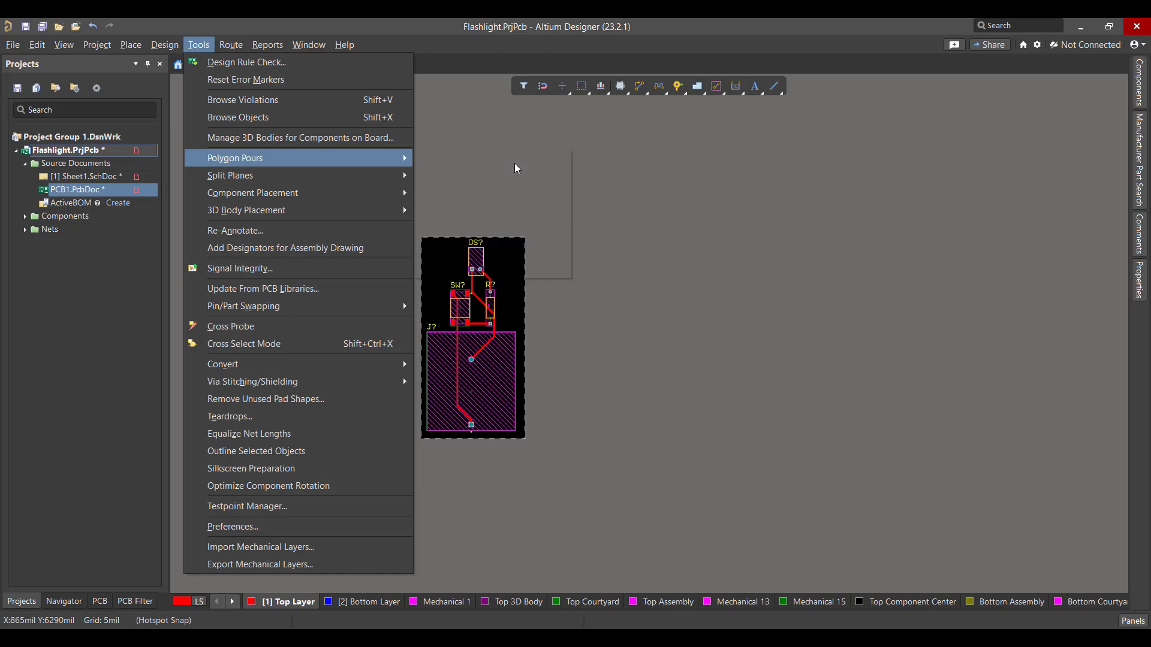
pyautogui.click(713, 262)
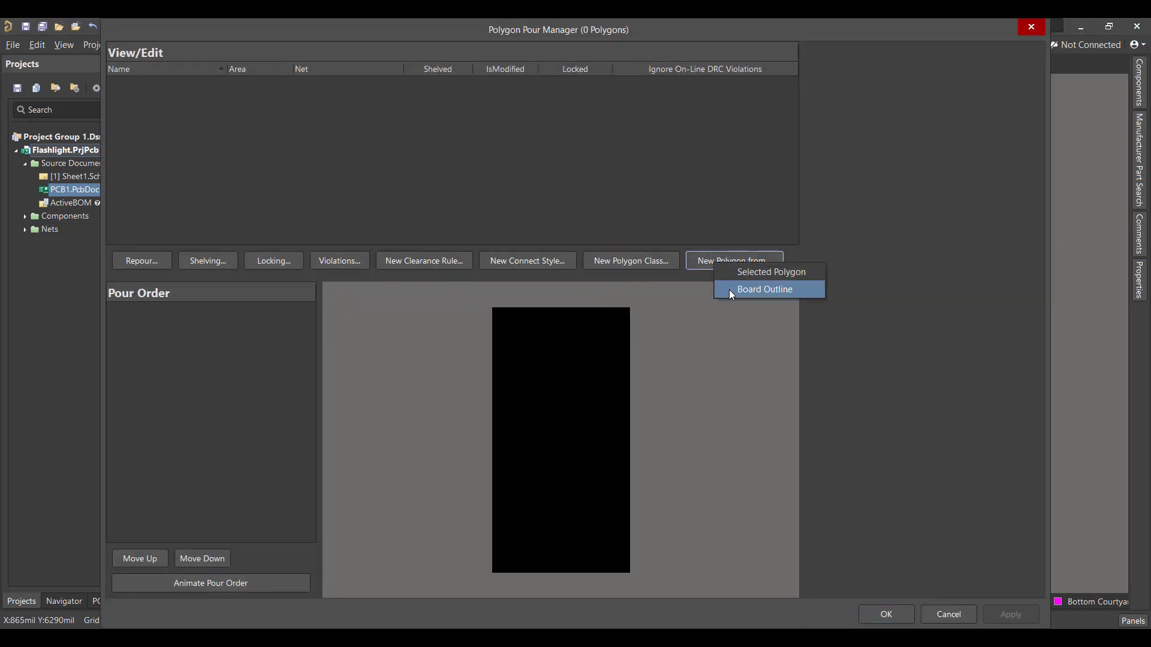
pyautogui.click(729, 290)
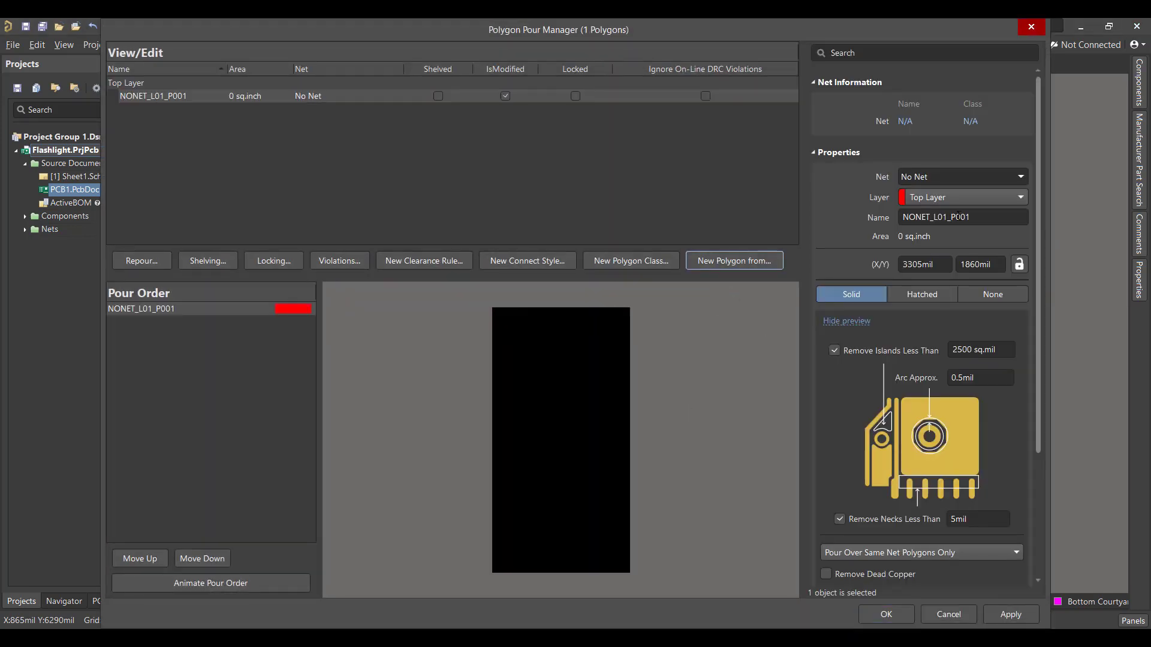
pyautogui.click(1021, 177)
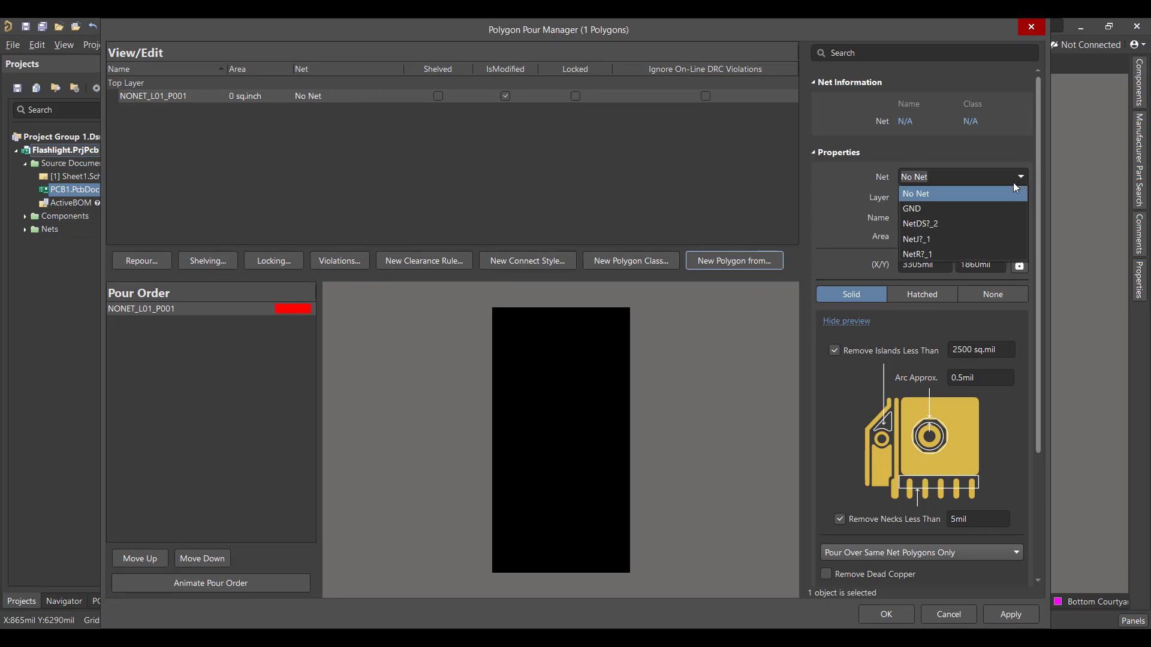
pyautogui.click(990, 204)
# Set the top pour to Pour Over All Same Net Objects, then apply and pour the copper.
pyautogui.scroll(-3, 1007, 336)
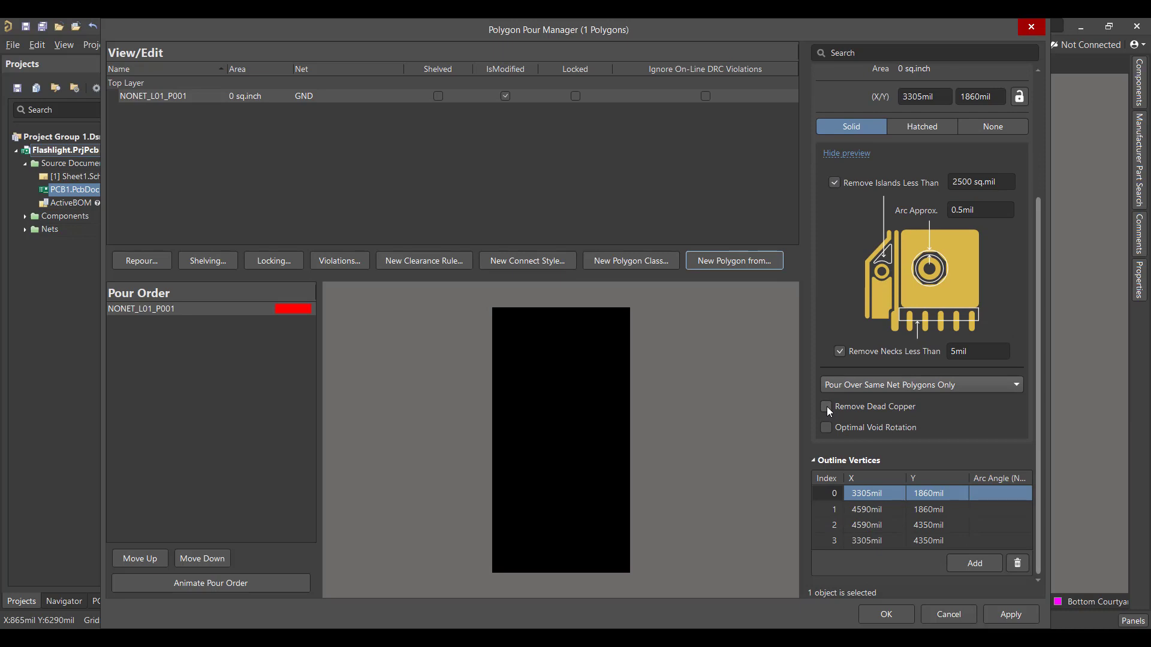
pyautogui.click(959, 387)
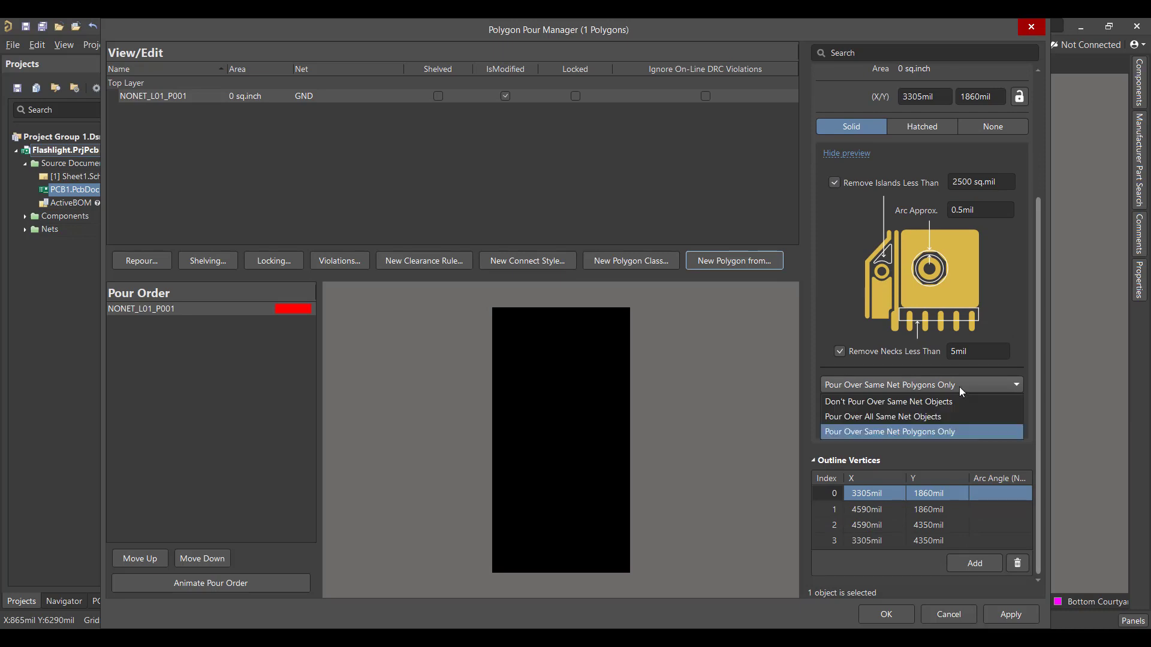
pyautogui.click(942, 417)
pyautogui.click(1013, 614)
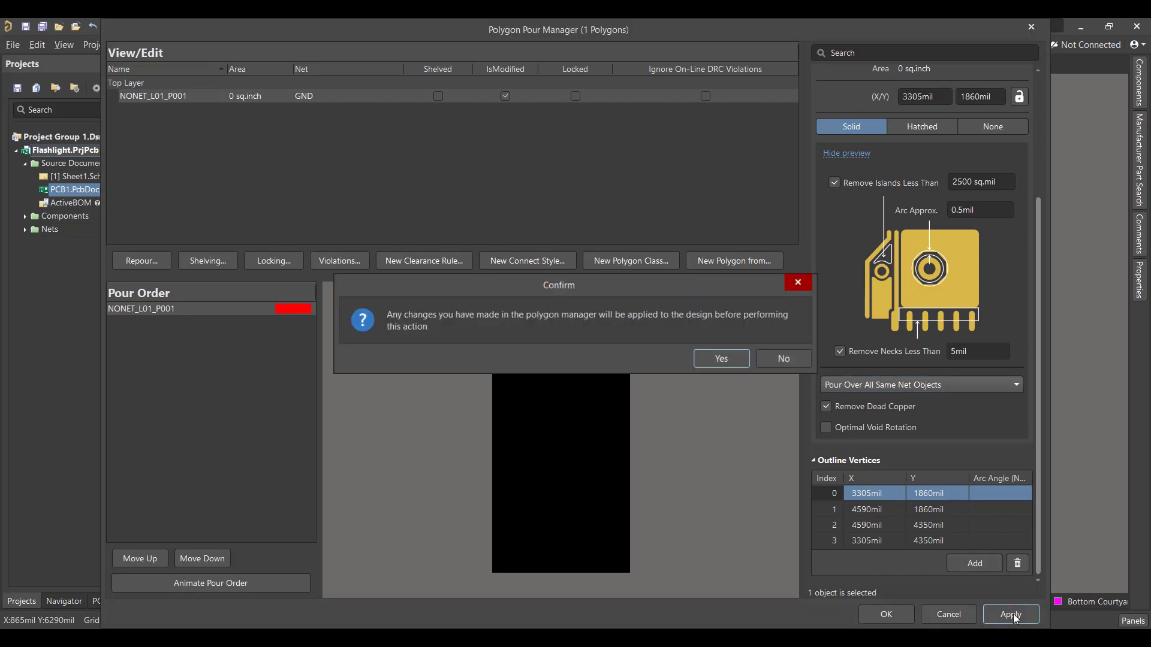
pyautogui.click(732, 359)
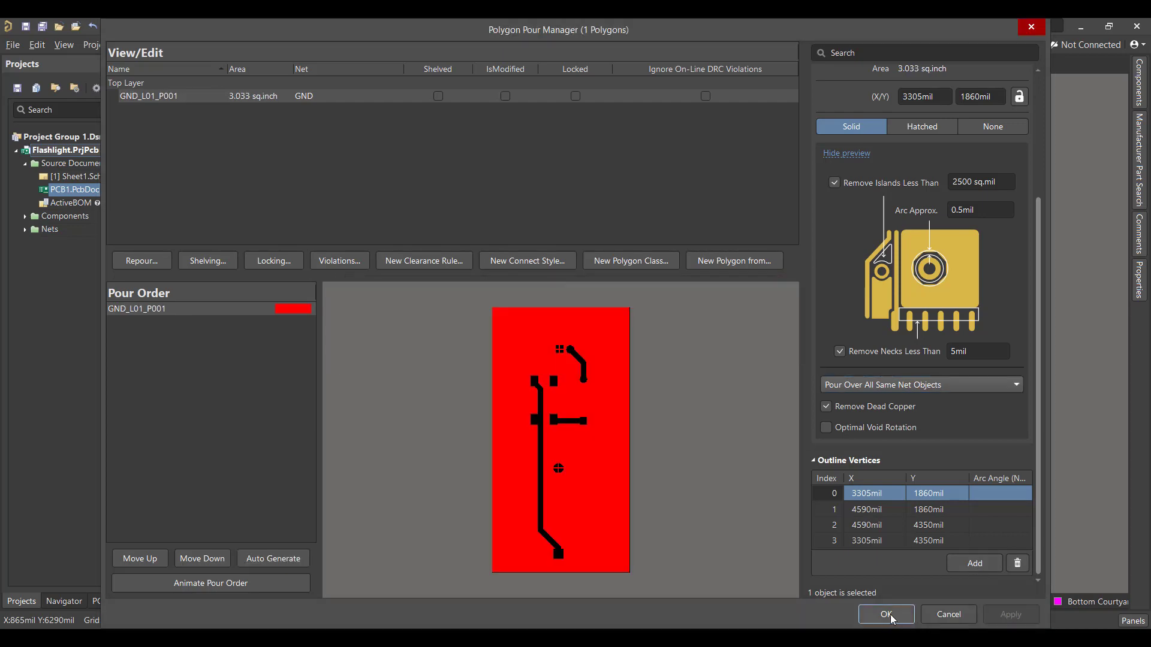
pyautogui.click(891, 618)
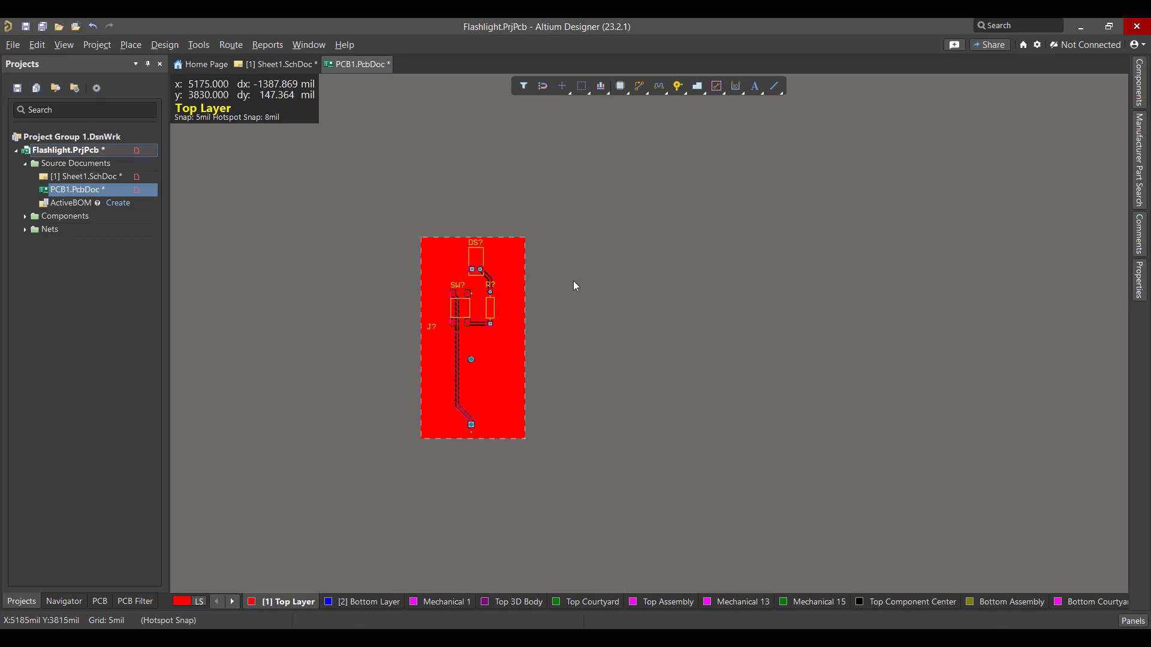
# Add a second board-outline polygon on the Bottom Layer connected to GND.
pyautogui.click(204, 45)
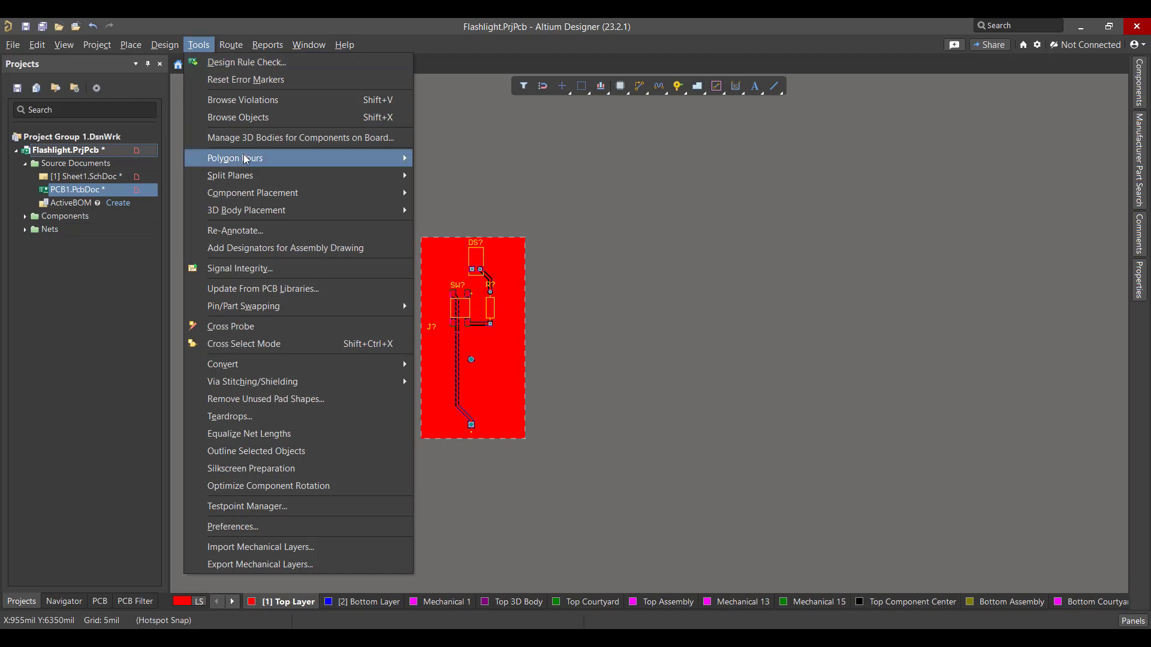
pyautogui.moveTo(246, 158)
pyautogui.click(487, 160)
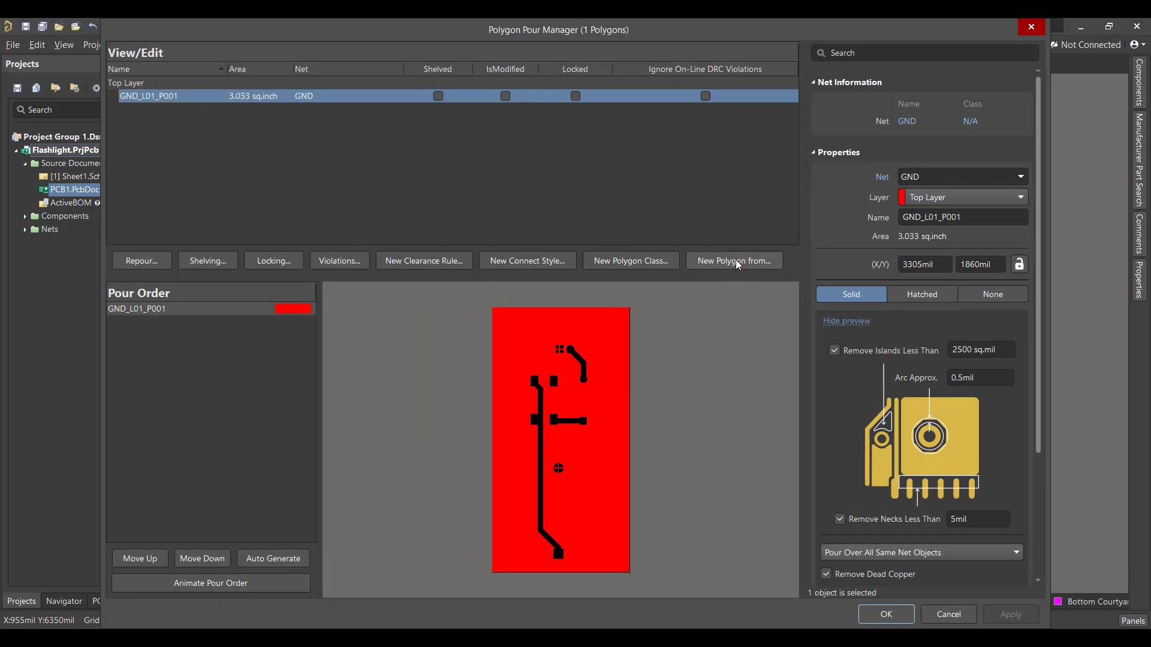
pyautogui.click(735, 260)
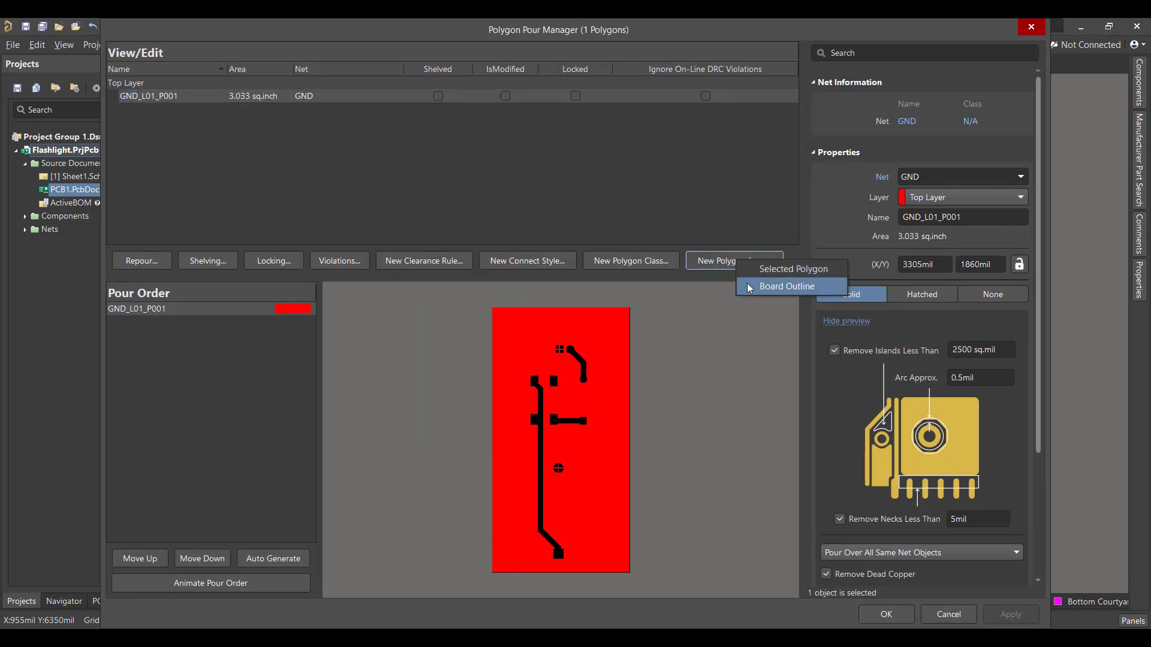
pyautogui.click(747, 282)
pyautogui.click(1007, 198)
pyautogui.click(969, 234)
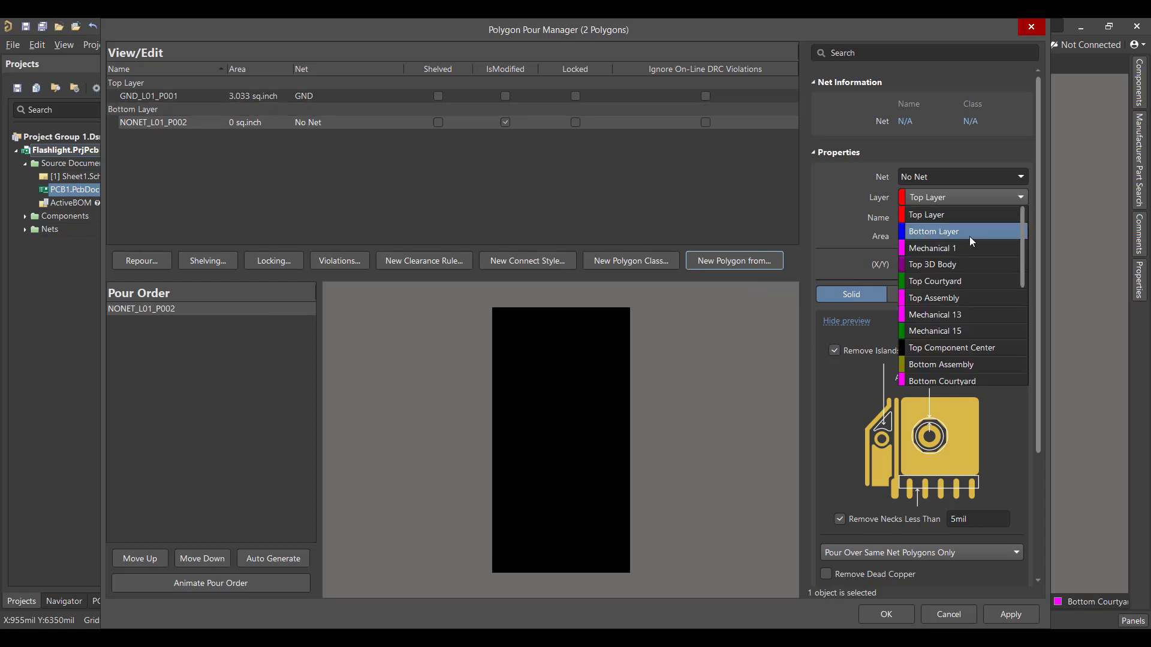
pyautogui.click(1021, 178)
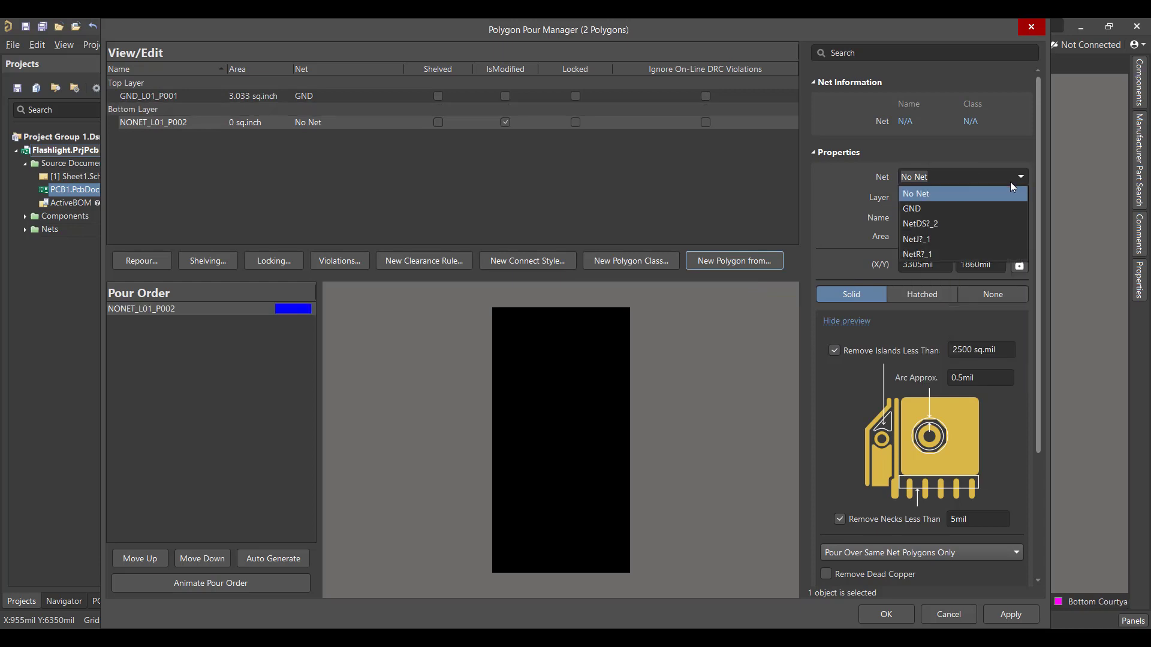
pyautogui.click(972, 204)
# Set the bottom pour to Pour Over All Same Net Objects, then apply and pour it.
pyautogui.scroll(-4, 1025, 318)
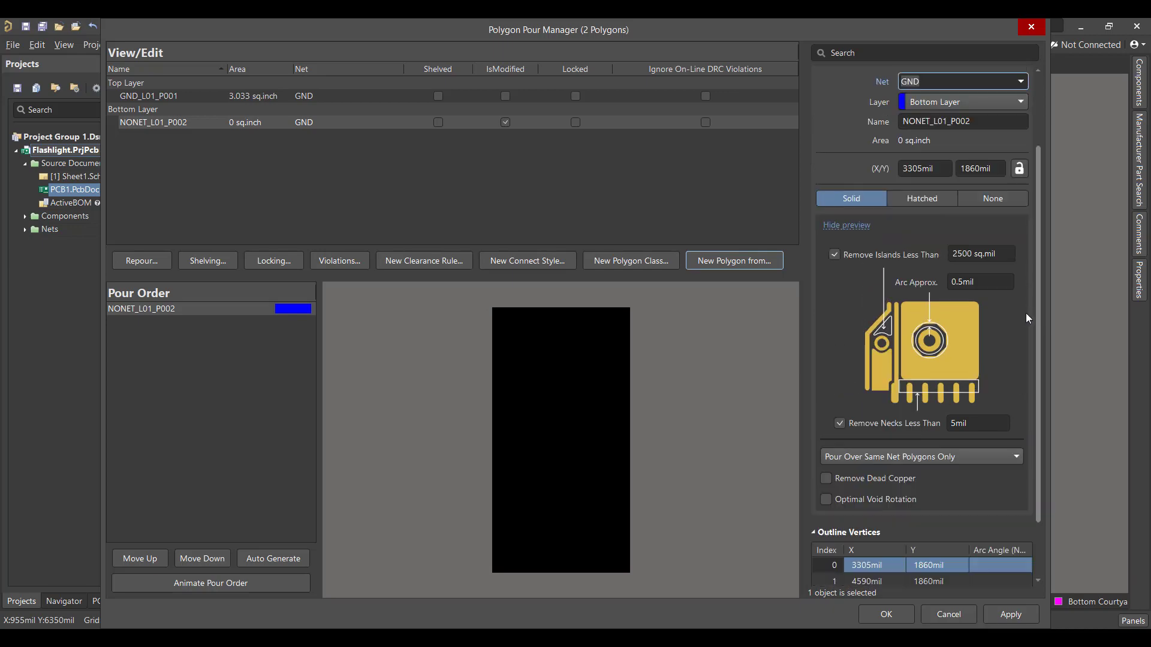
pyautogui.scroll(-2, 1026, 312)
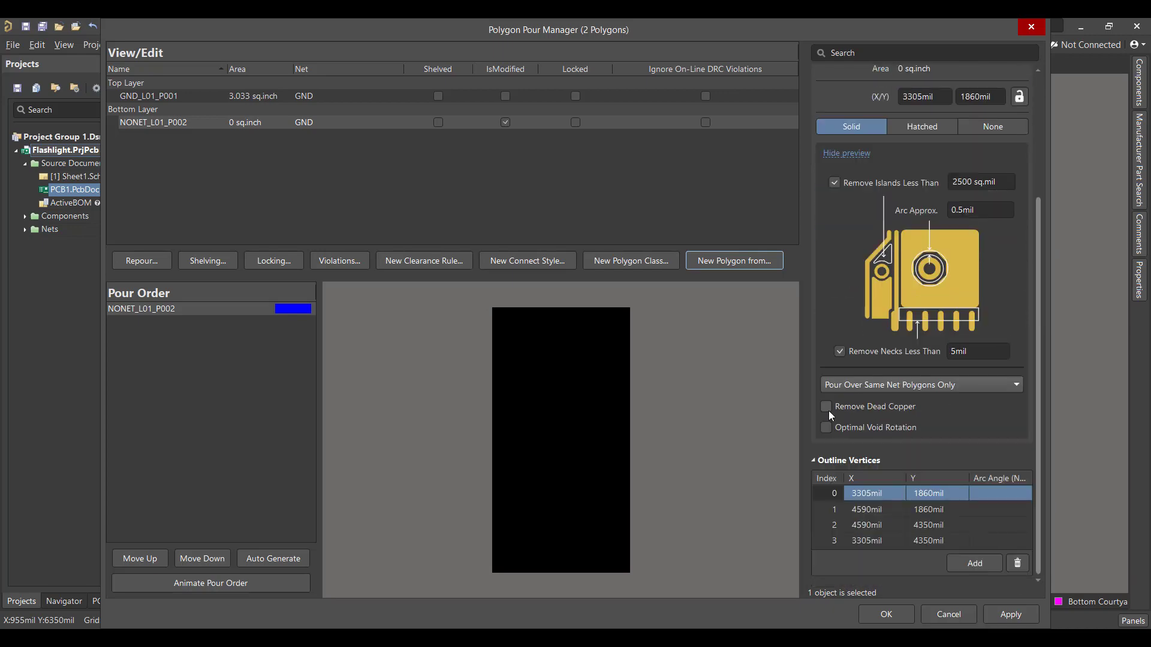
pyautogui.click(958, 383)
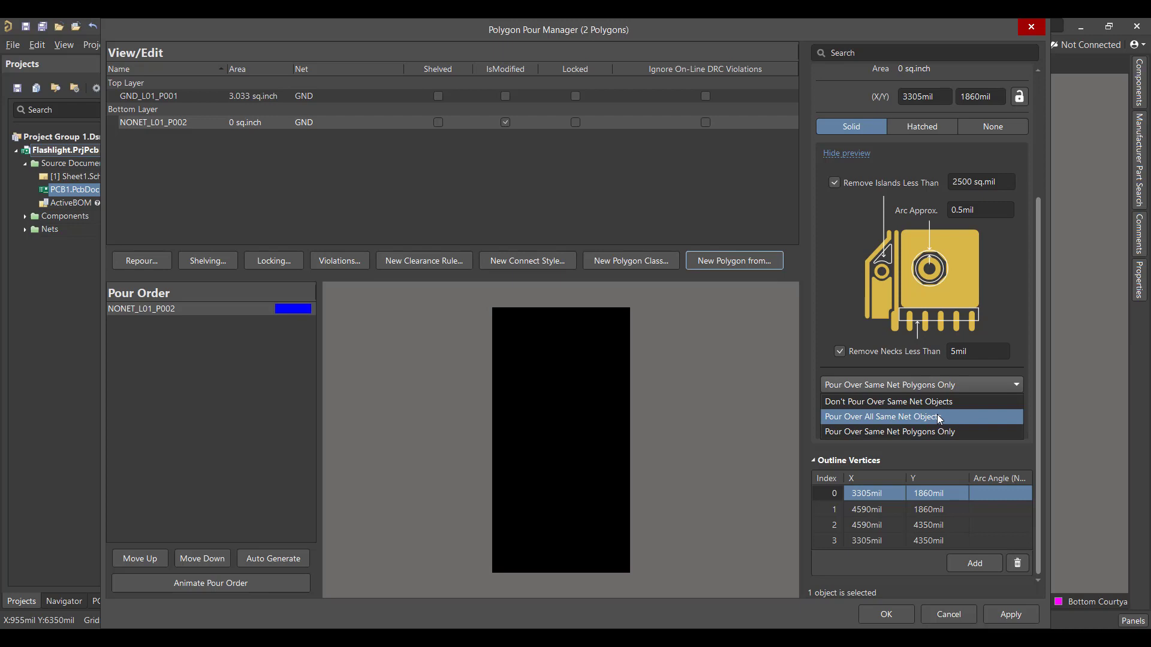
pyautogui.click(939, 418)
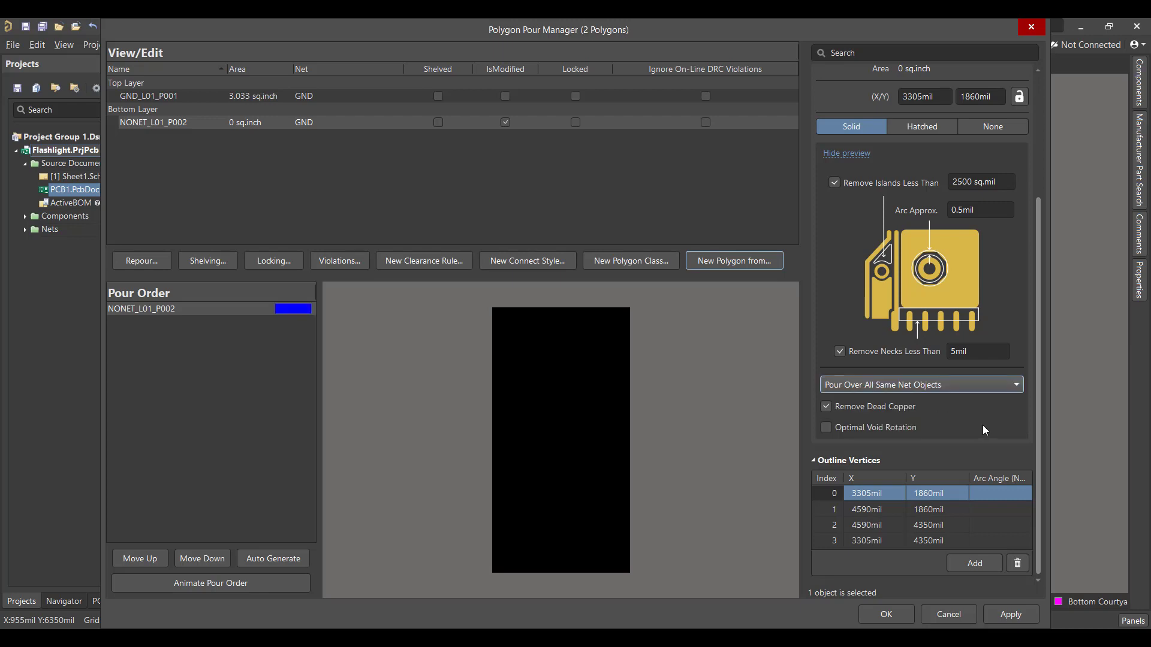
pyautogui.click(1011, 614)
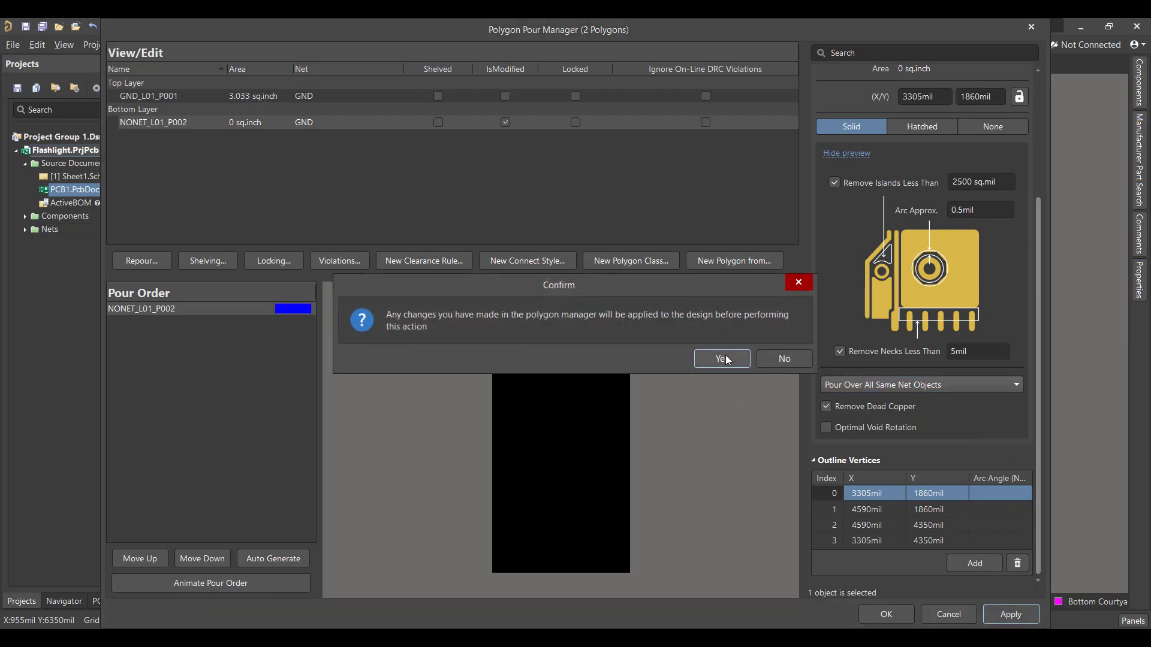
pyautogui.click(723, 359)
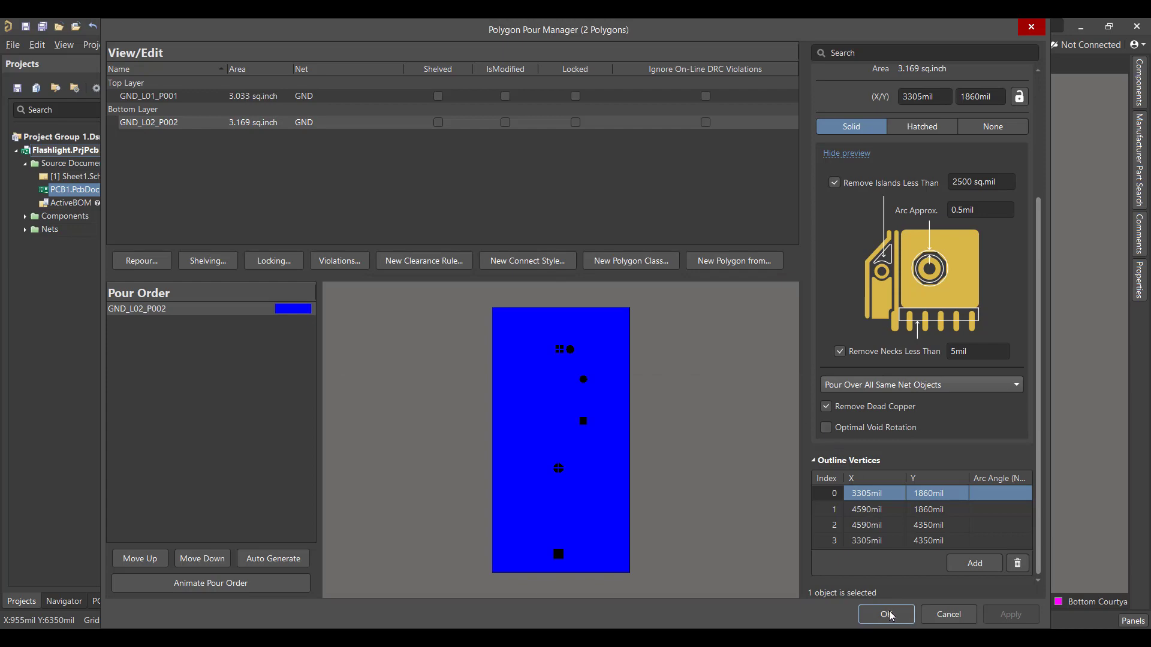
pyautogui.click(887, 614)
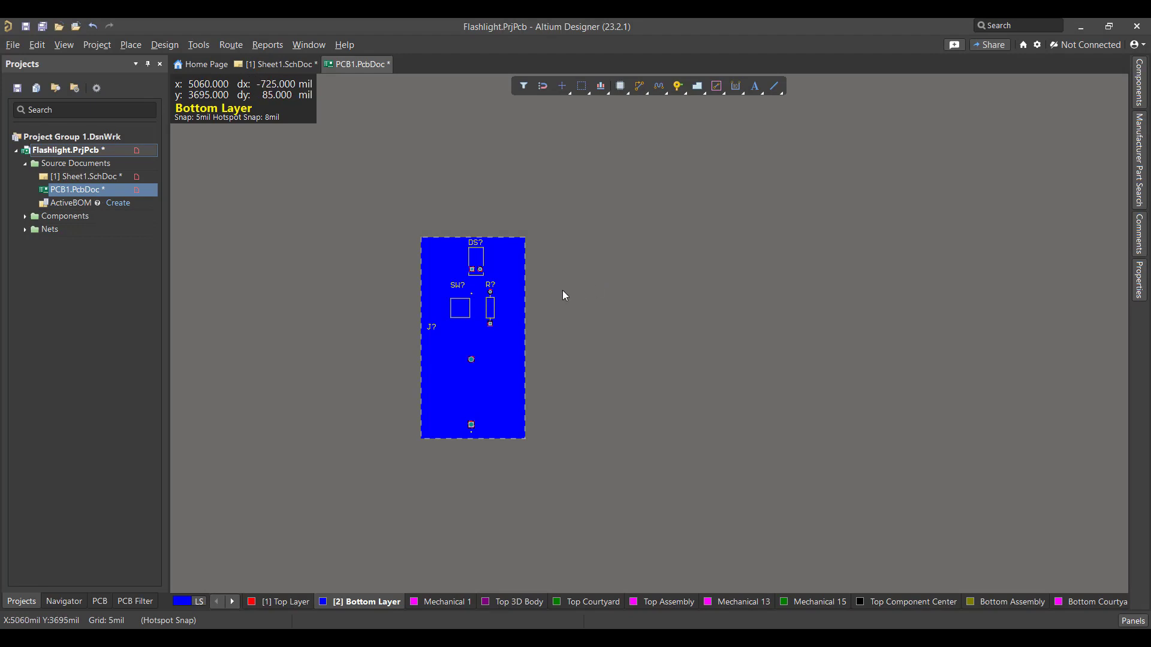
# Show the board in 3D Layout Mode and orbit it, then search Octopart for lm7805ct.
pyautogui.click(63, 45)
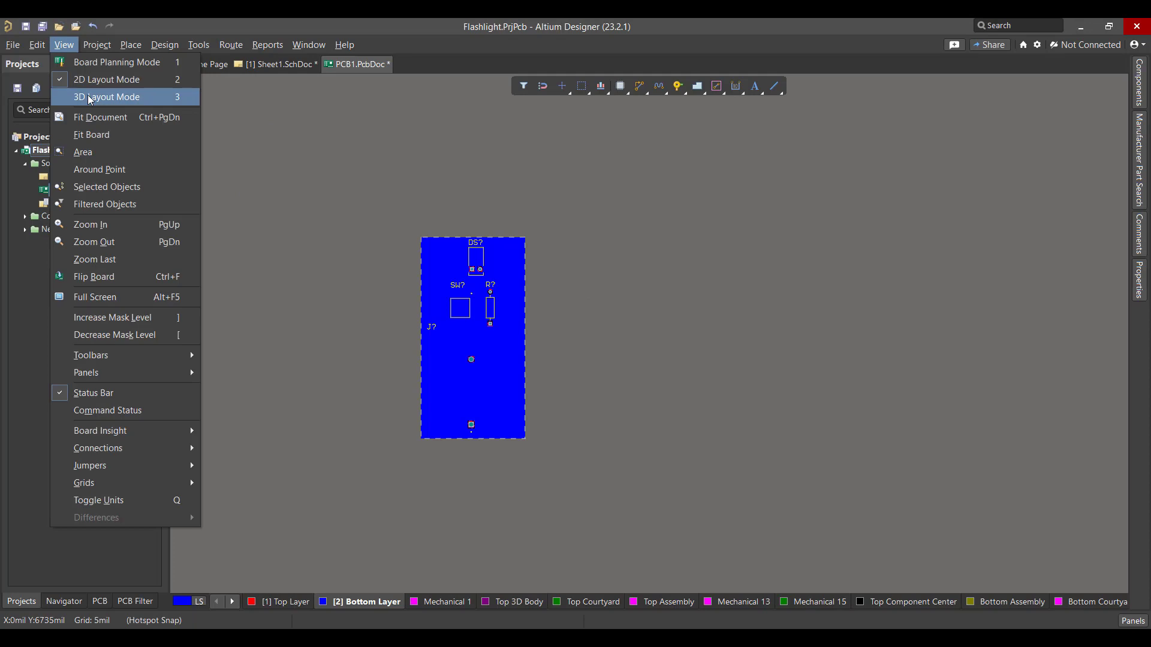
pyautogui.click(90, 97)
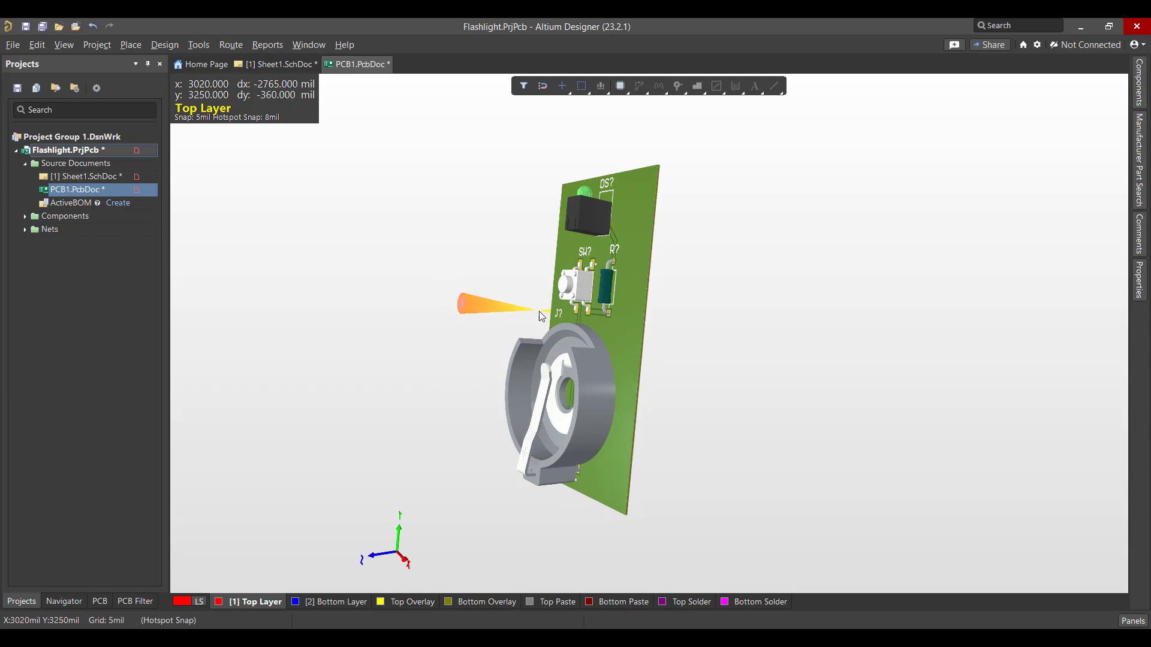
pyautogui.keyDown('shift'); pyautogui.moveTo(540, 311); pyautogui.dragTo(642, 356, button='right'); pyautogui.keyUp('shift')
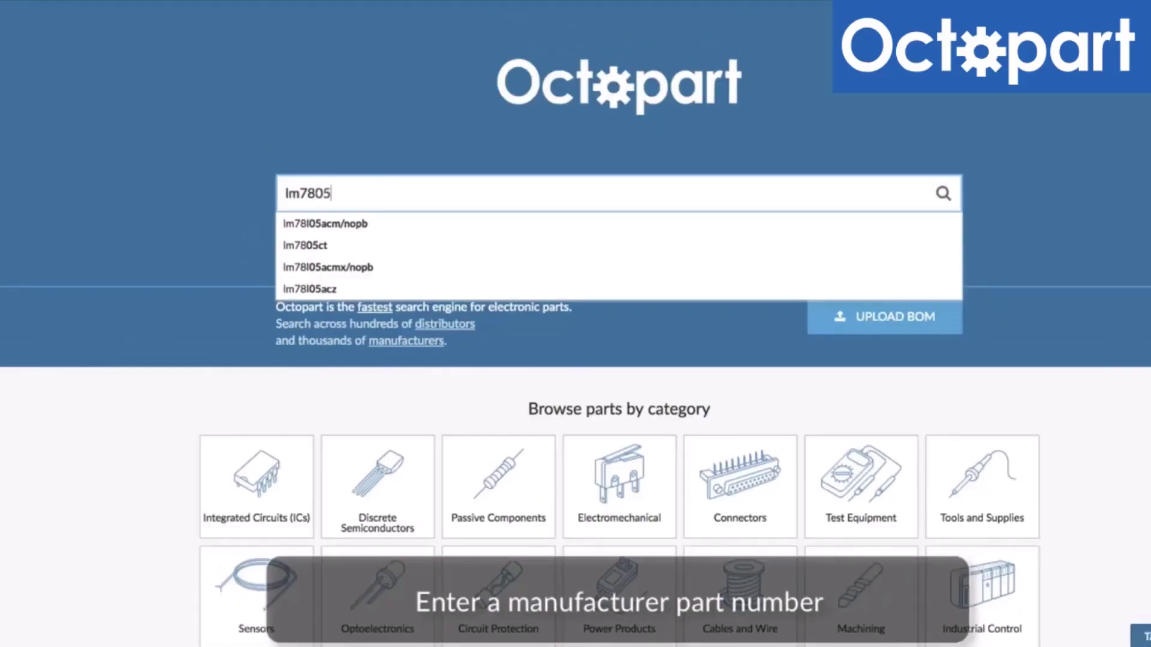
pyautogui.write('ct')
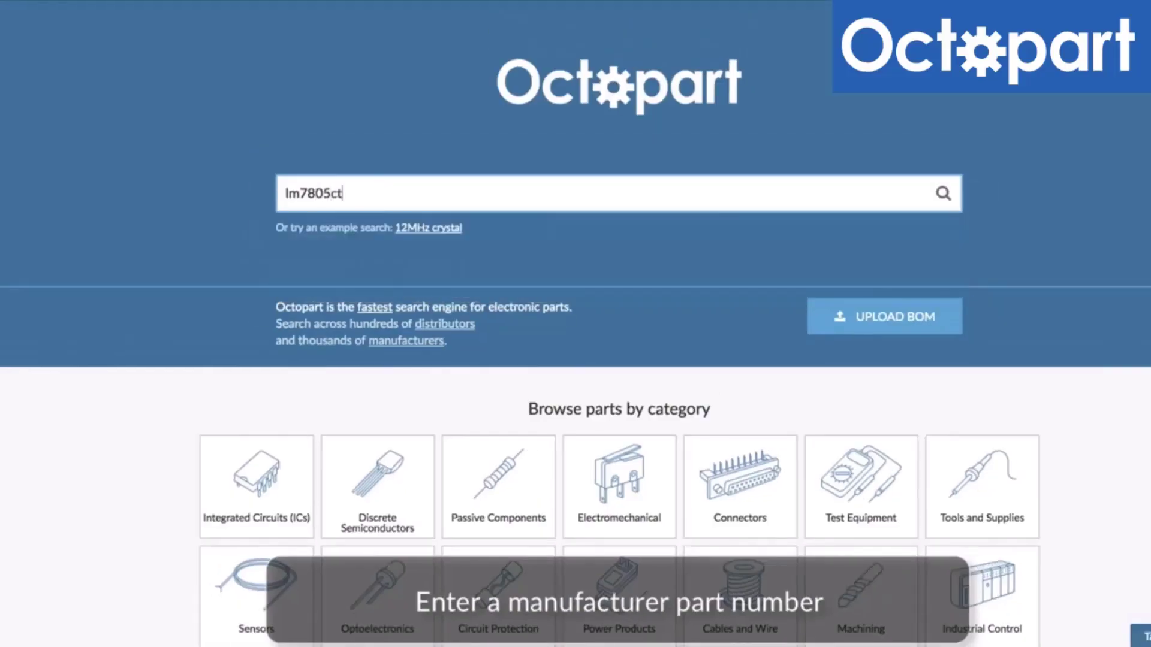
pyautogui.press('Return')
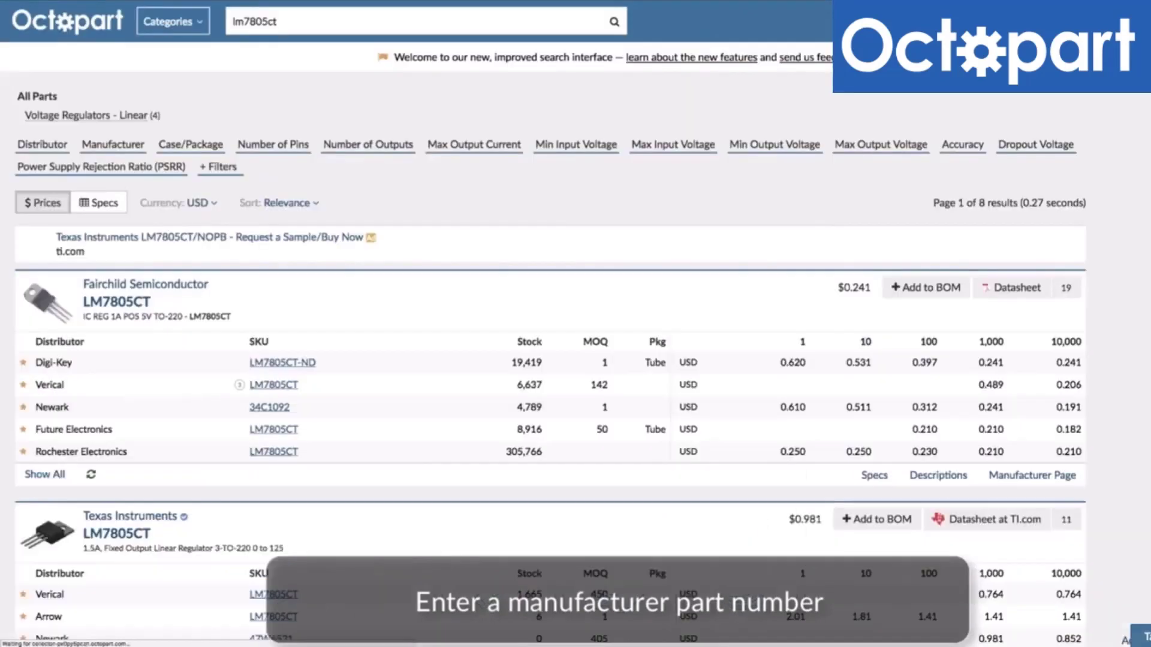